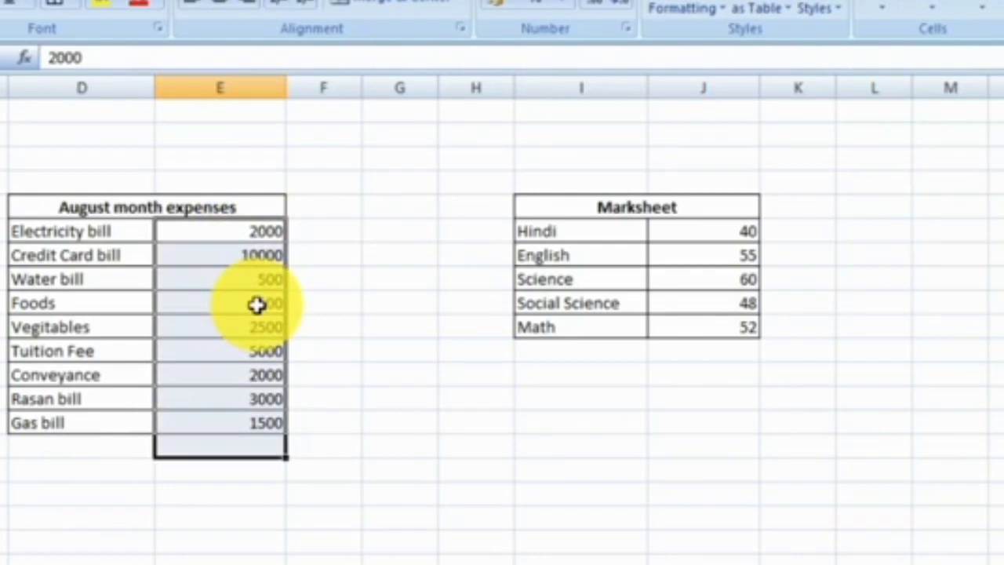
Add a bold, bordered row labelled Total directly below Gas bill in the August month expenses table.
key("Up")
left_click(121, 450)
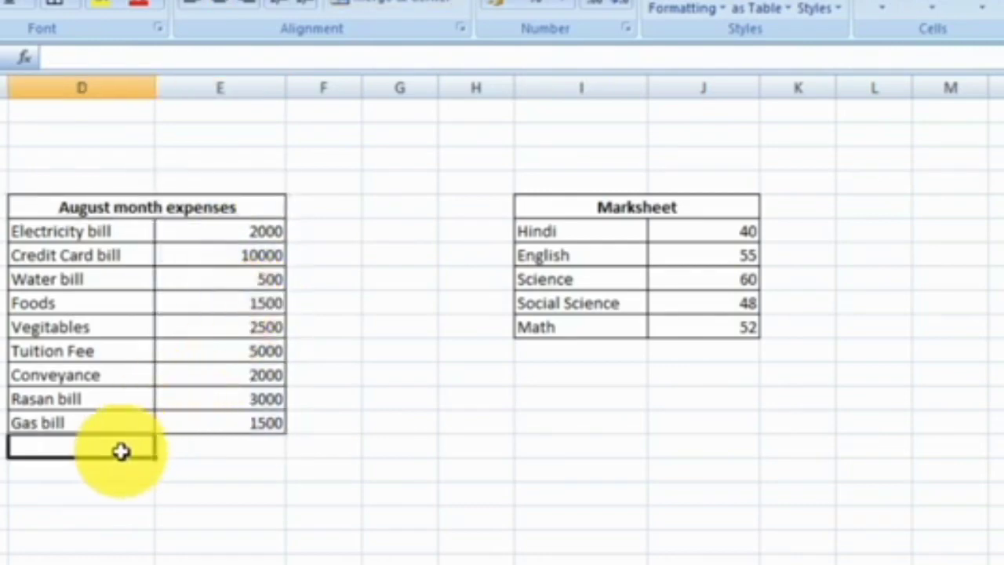
type("Total")
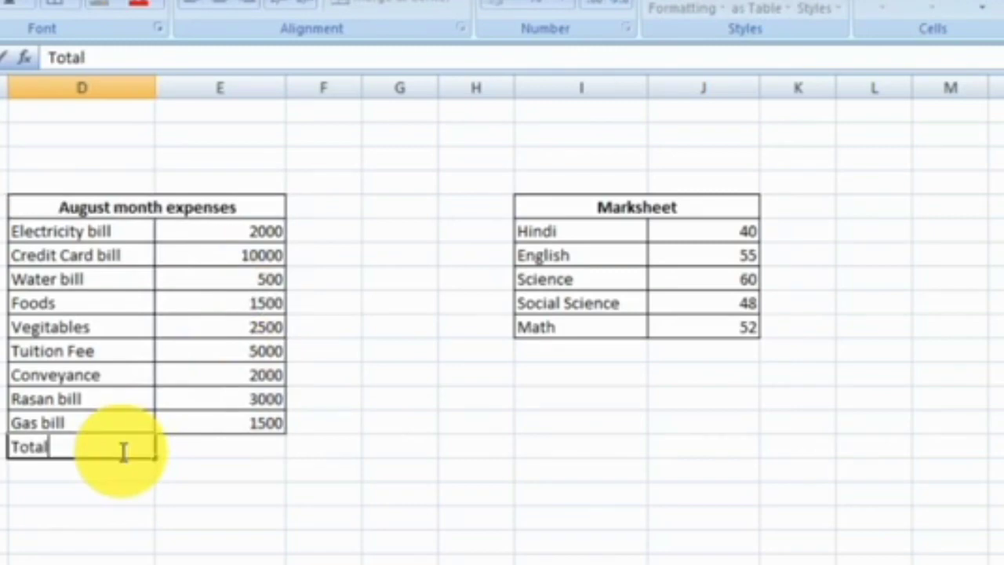
key("Return")
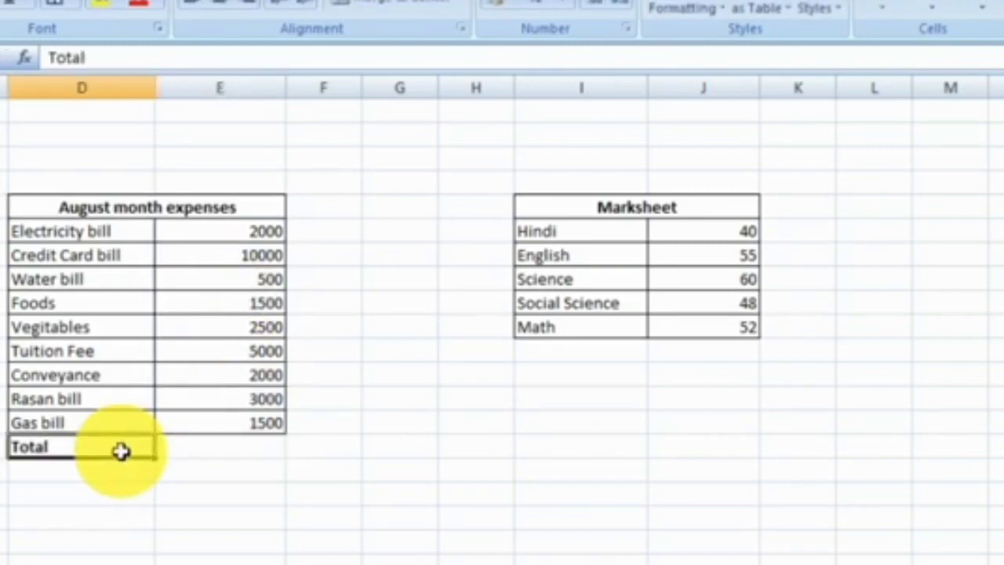
key("shift+Right")
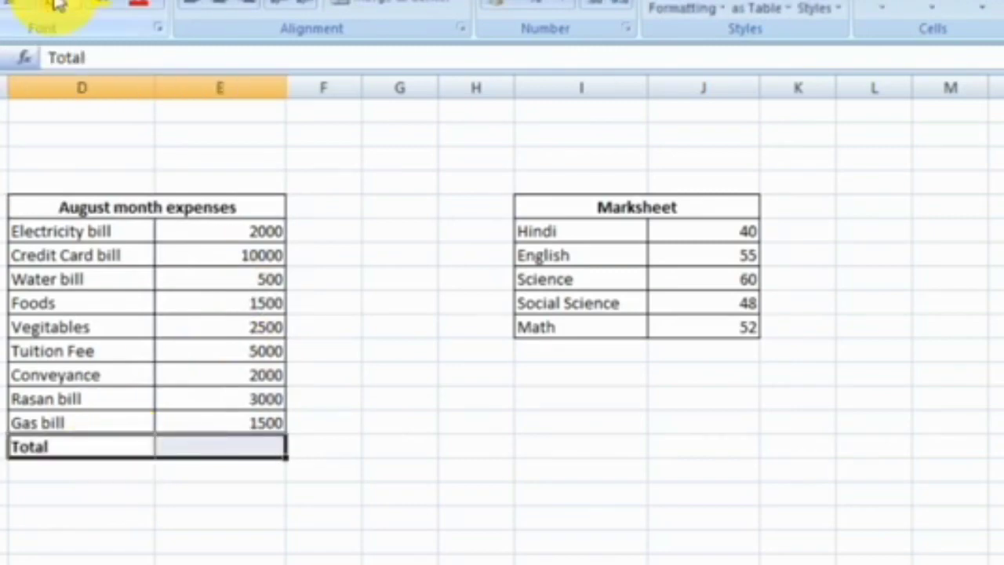
left_click(236, 447)
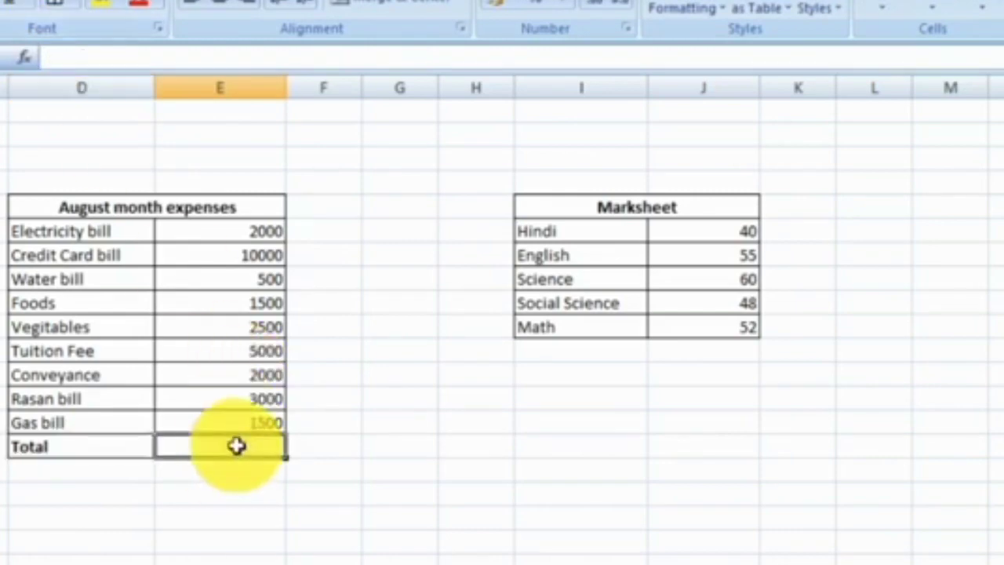
left_click(404, 439)
Calculate the August expenses total beside the Total label with the formula =SUM(E9:E17).
left_click(249, 446)
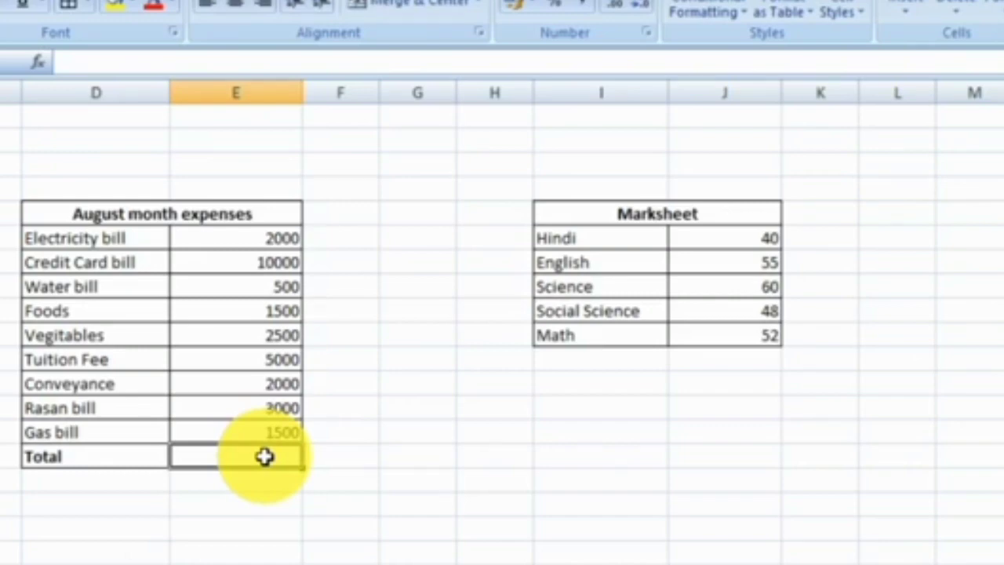
type("=")
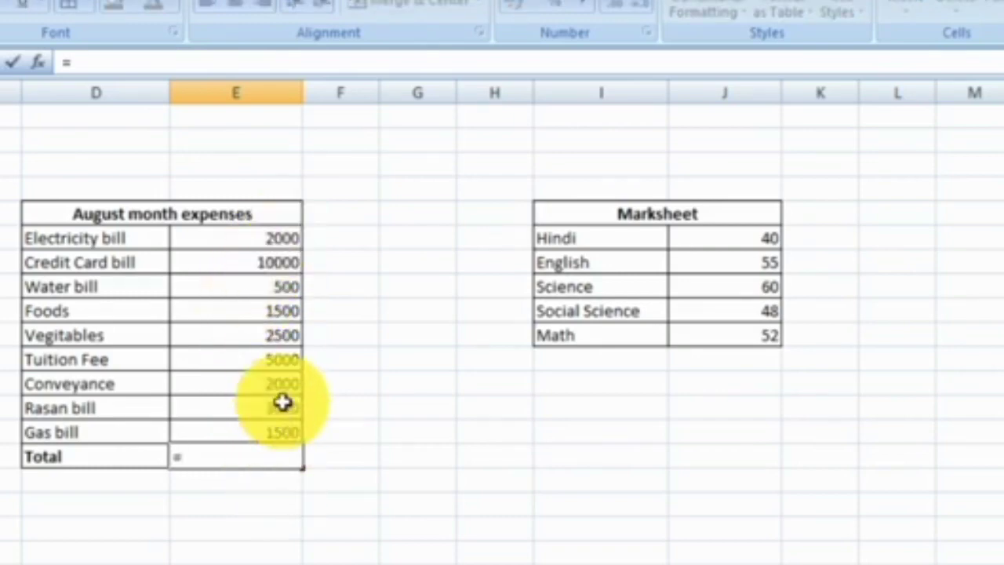
type("sum")
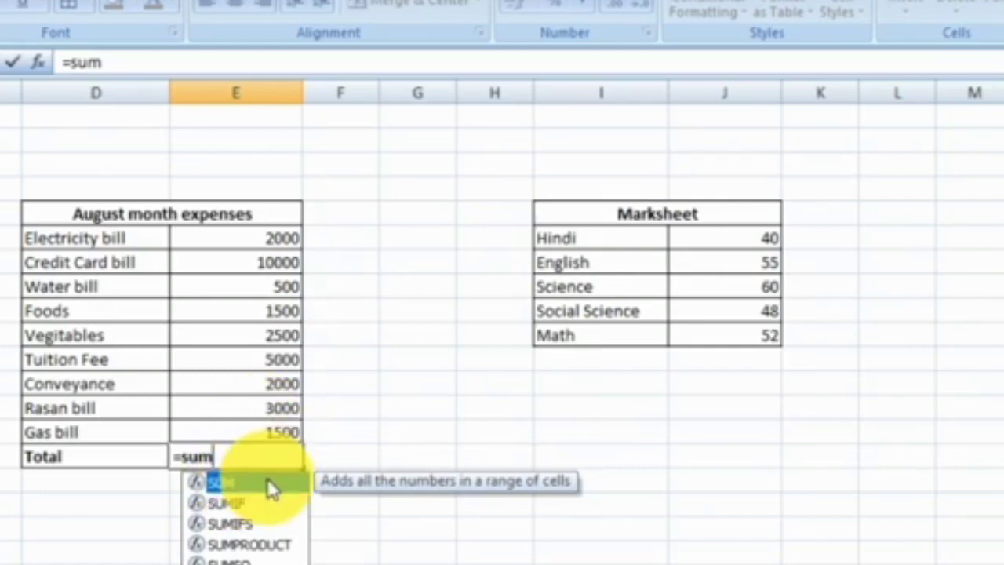
type("(")
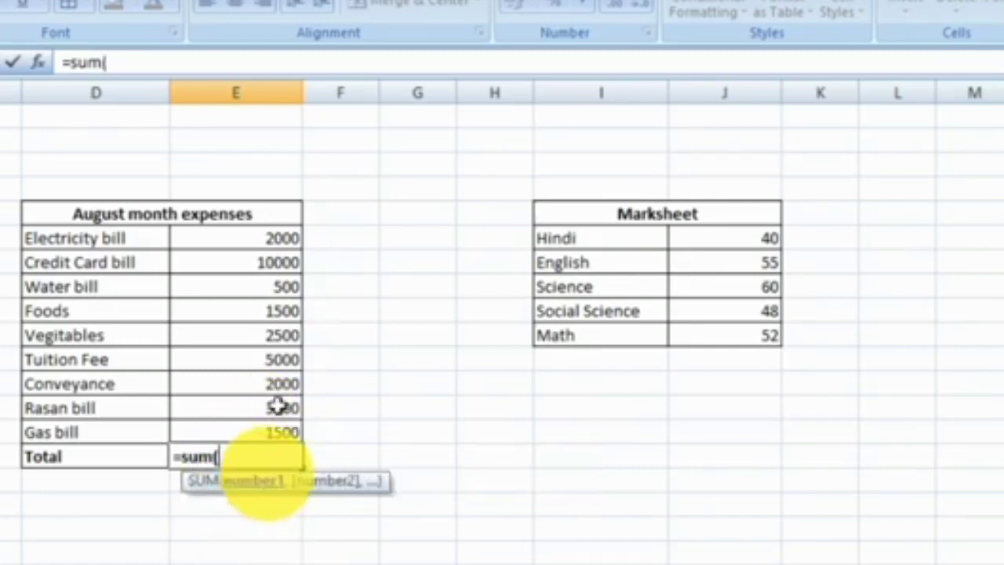
left_click(270, 236)
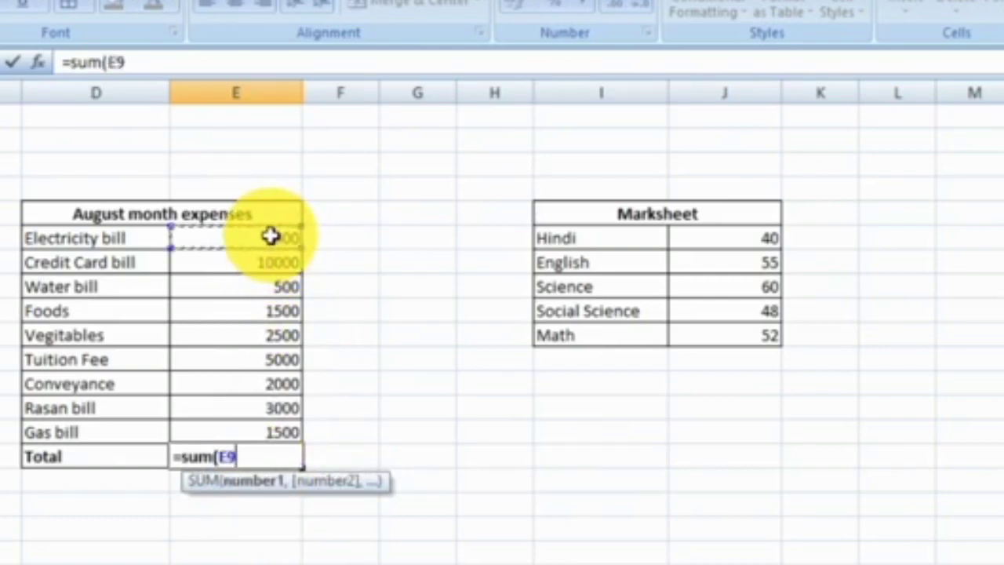
key("shift+Down")
key("shift+Down")
key("shift+Down")
key("shift+Down")
key("shift+Down")
key("shift+Down")
key("shift+Down")
key("shift+Down")
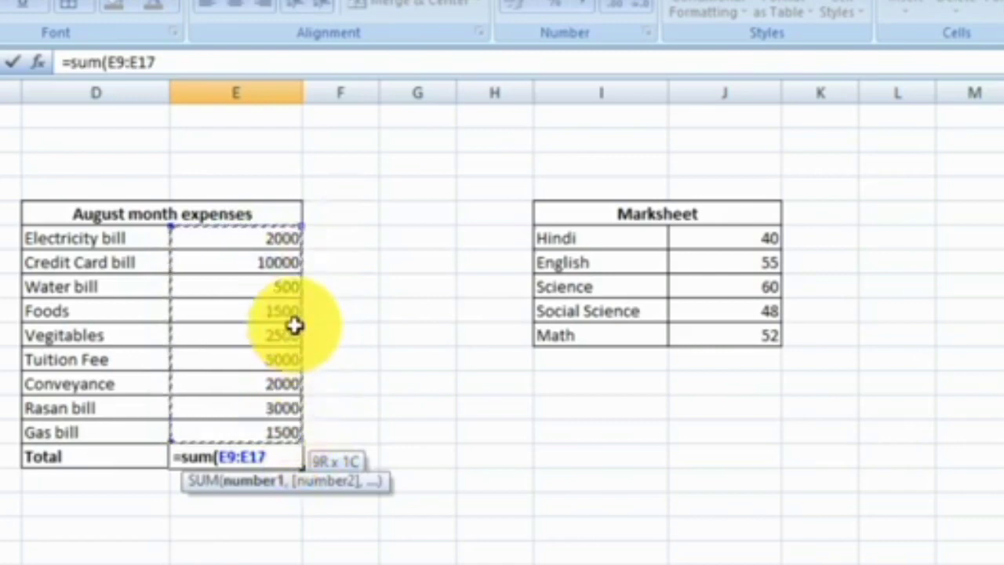
type(")")
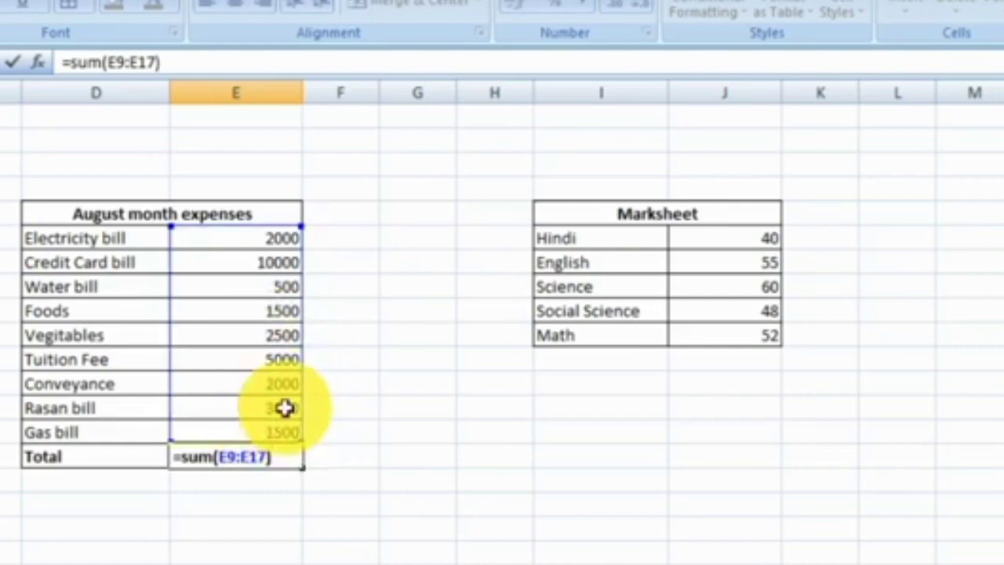
key("Return")
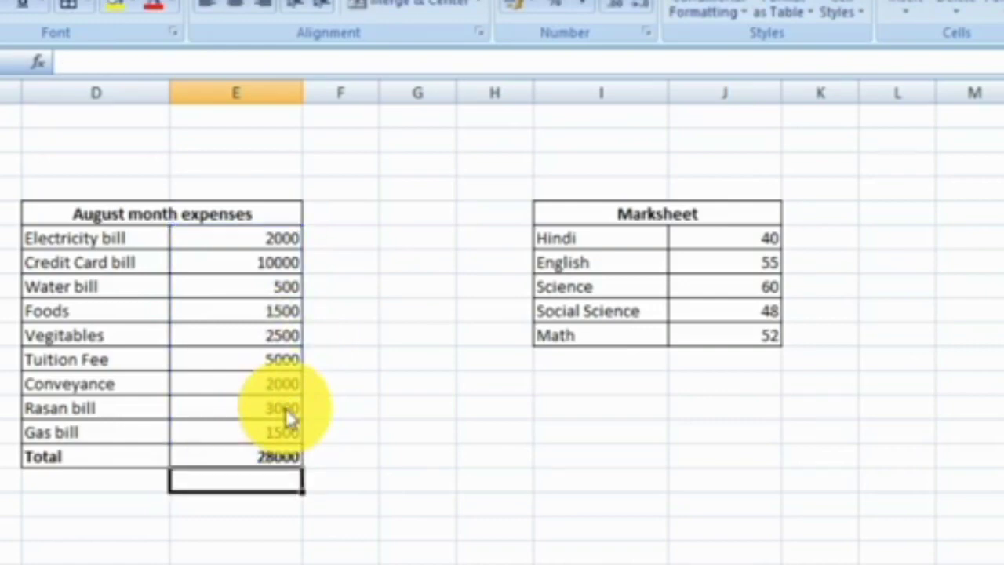
left_click(291, 457)
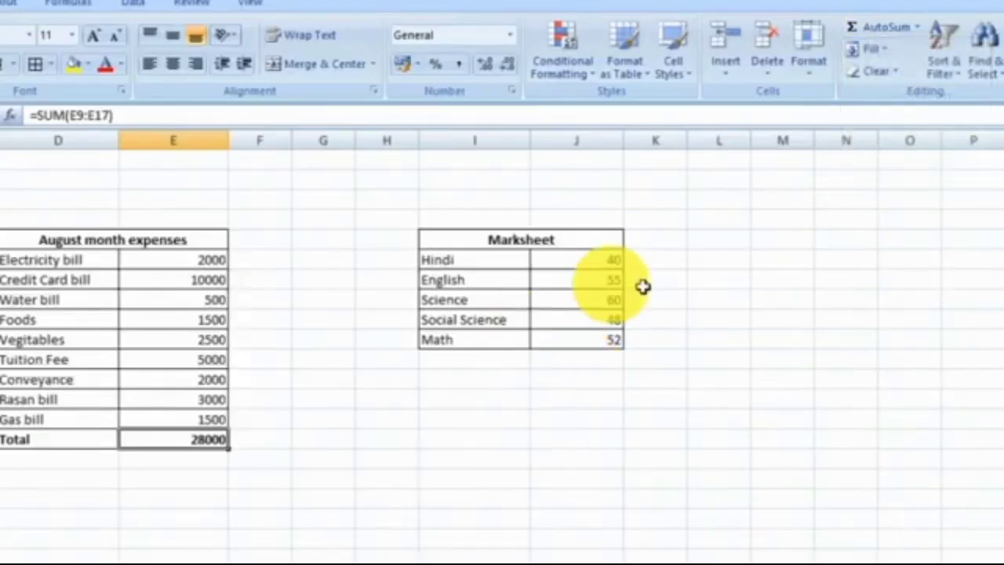
left_click(483, 235)
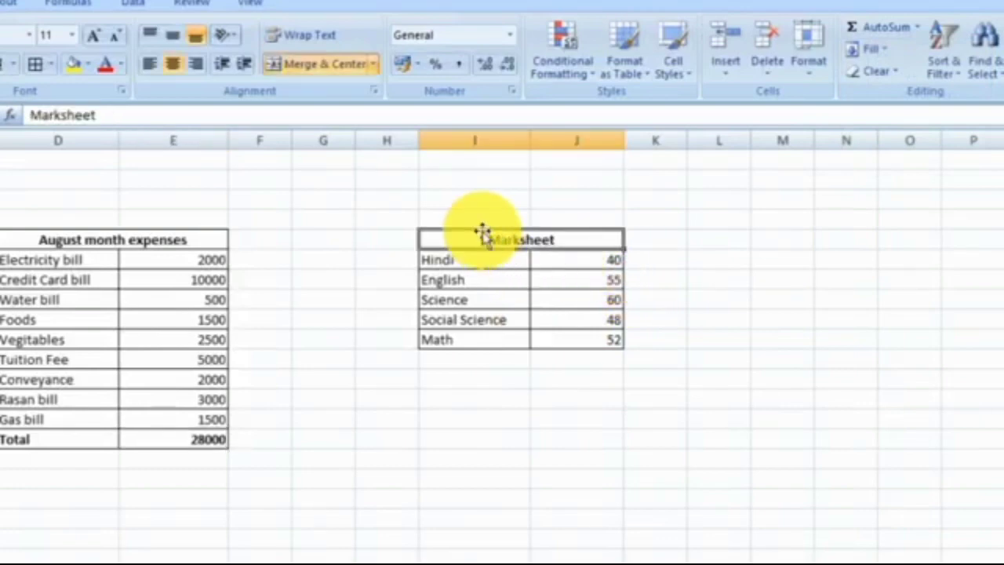
left_click(922, 31)
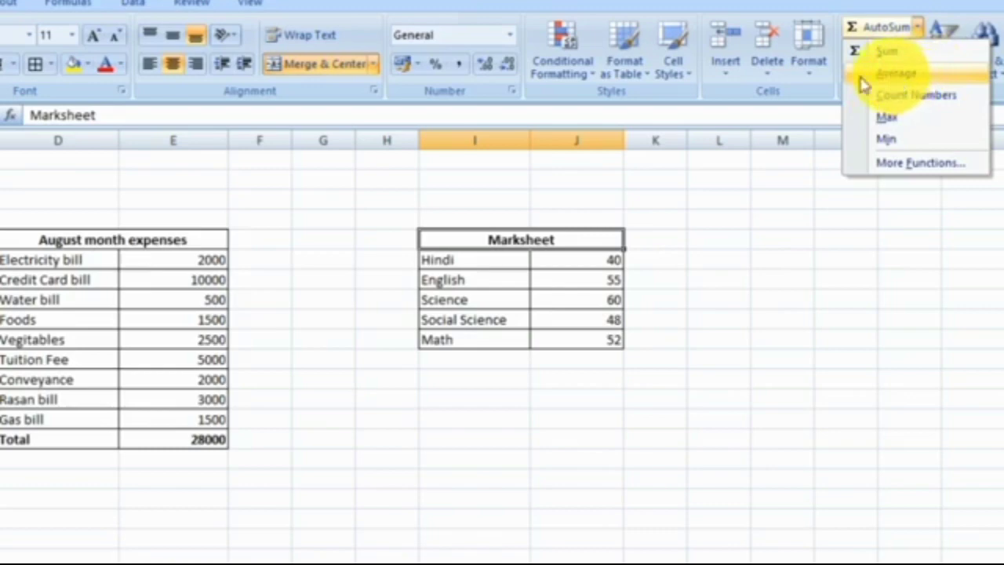
left_click(533, 360)
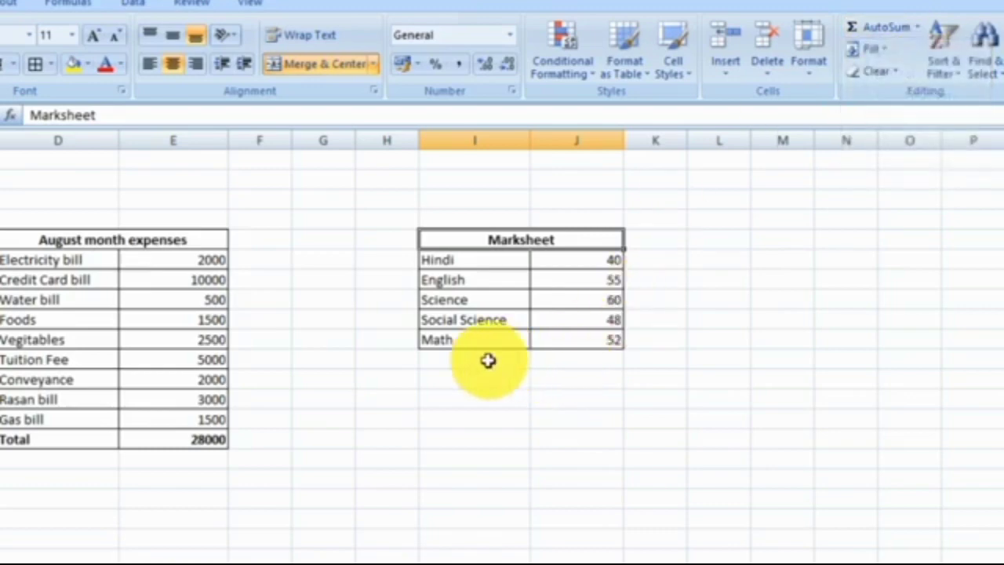
Add a bold, bordered row labelled Total directly below Math in the Marksheet table.
left_click(488, 359)
type("TOtal")
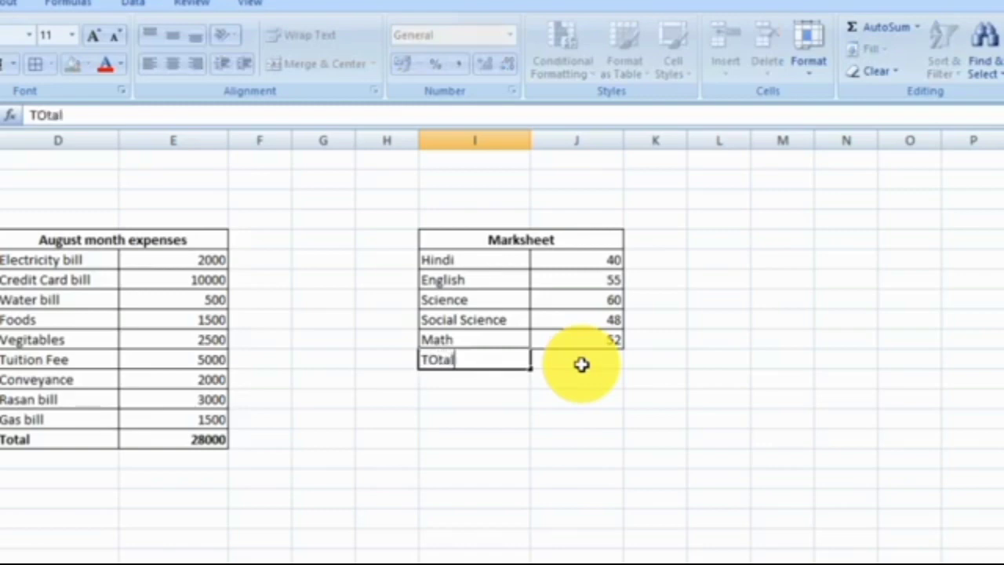
key("Right")
key("Left")
key("Right")
key("Left")
key("shift+Right")
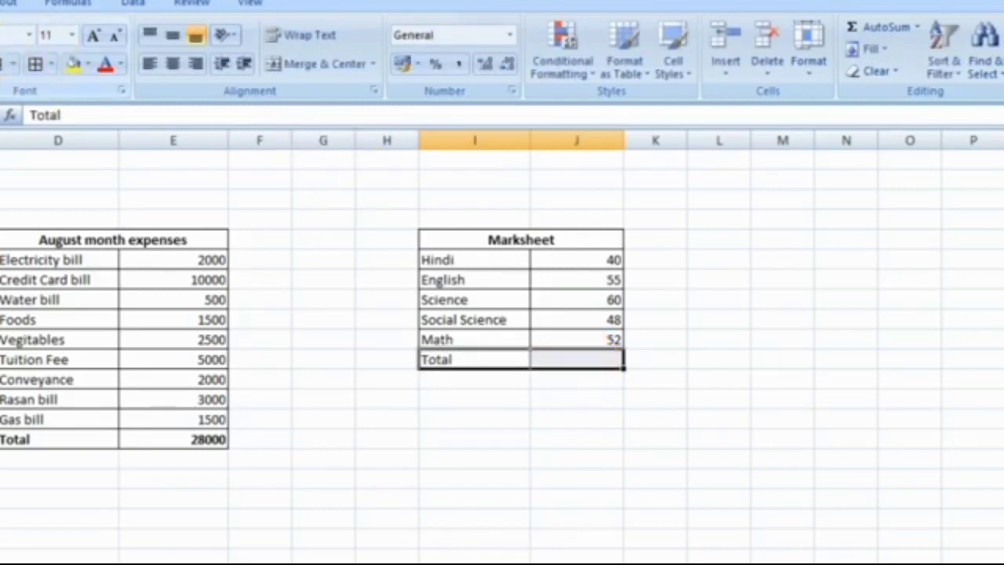
key("ctrl+b")
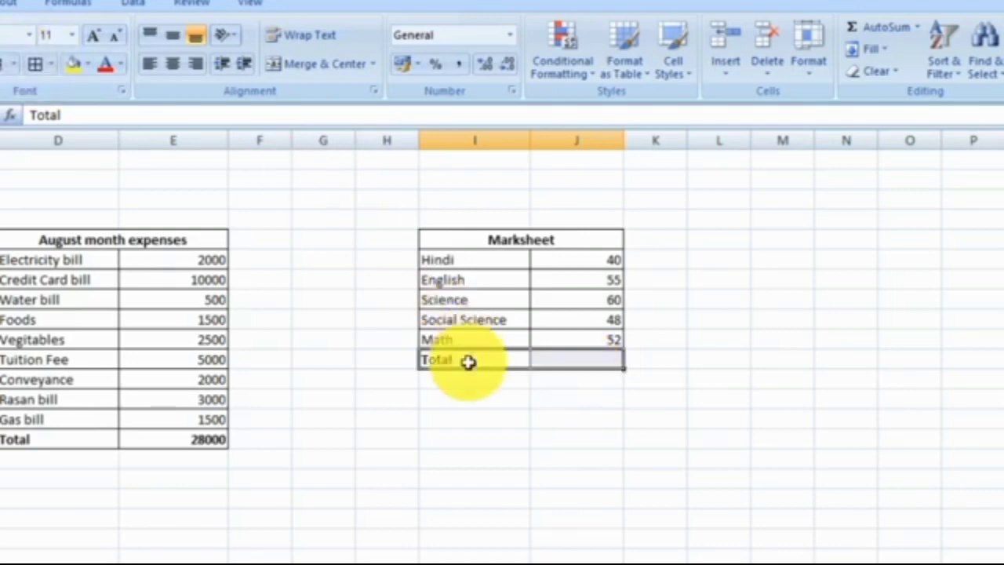
left_click(588, 385)
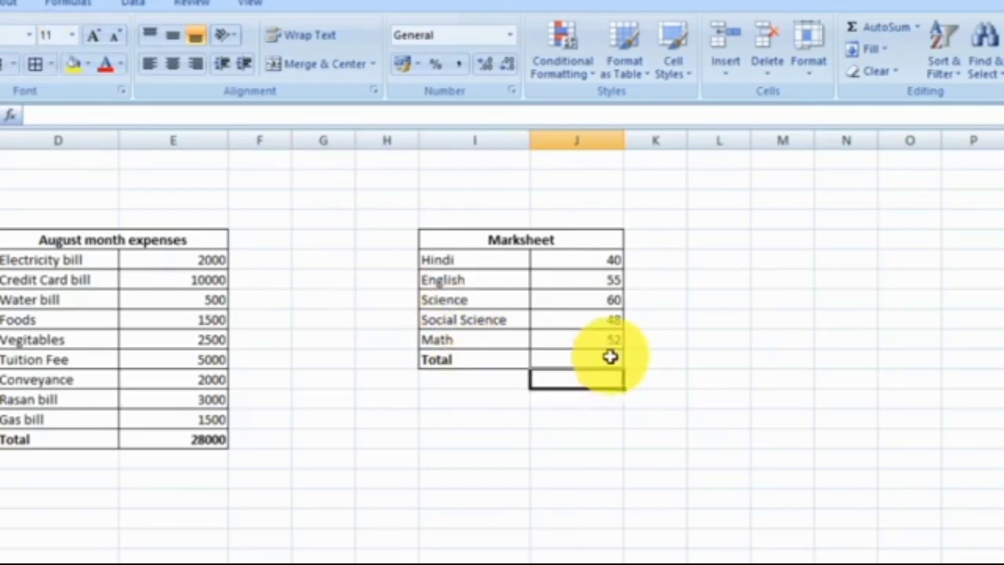
left_click(610, 358)
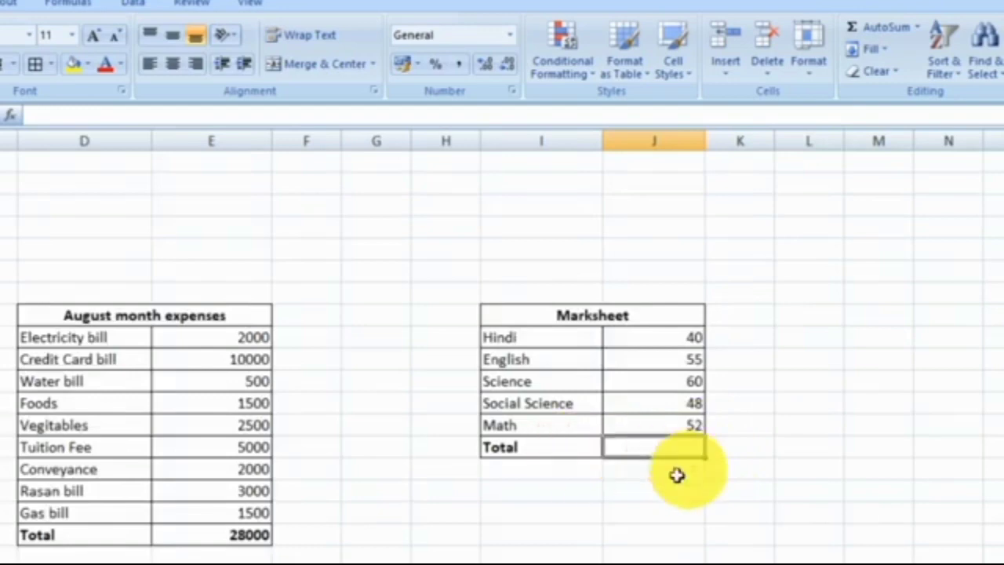
left_click(685, 336)
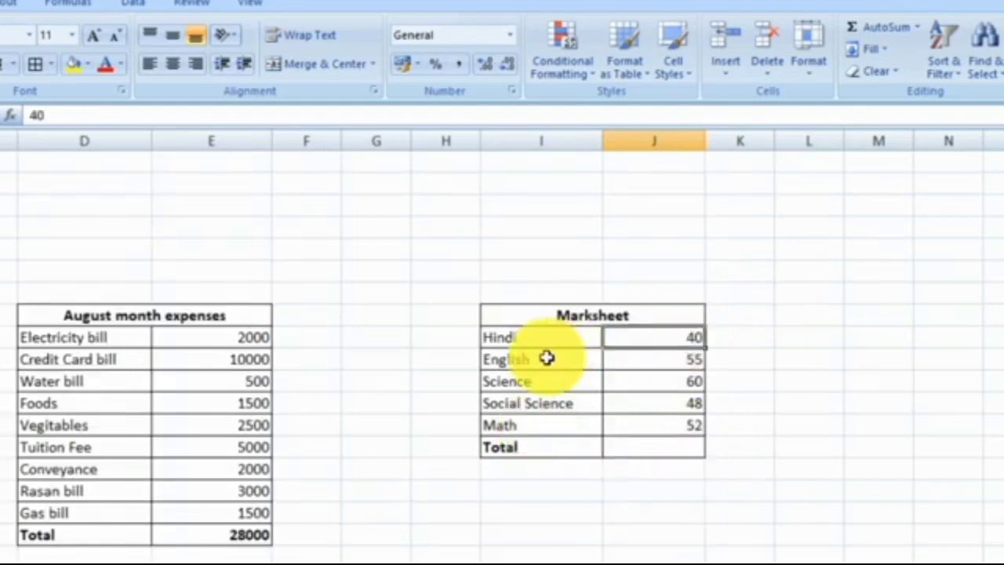
left_click_drag(549, 366, 625, 365)
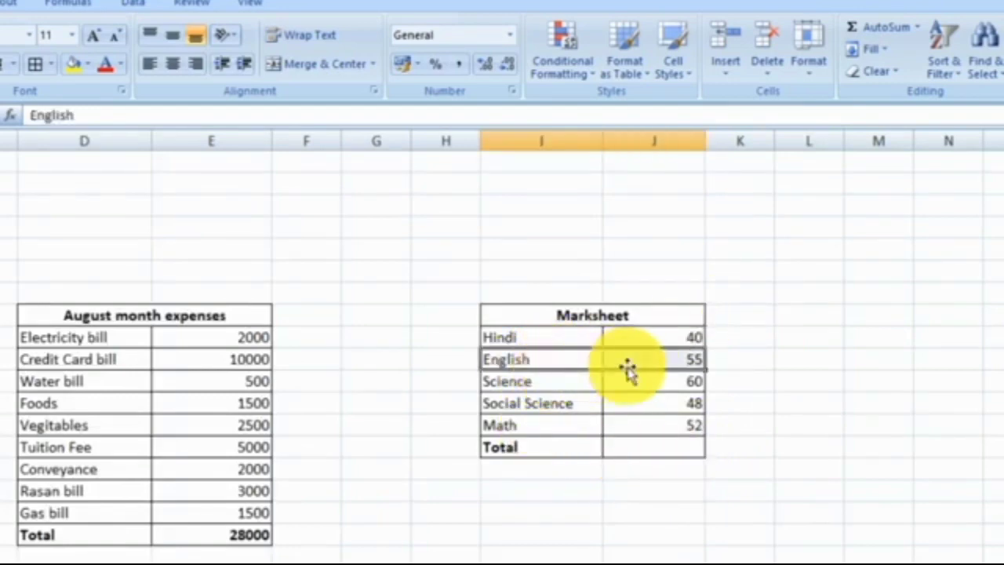
left_click(682, 383)
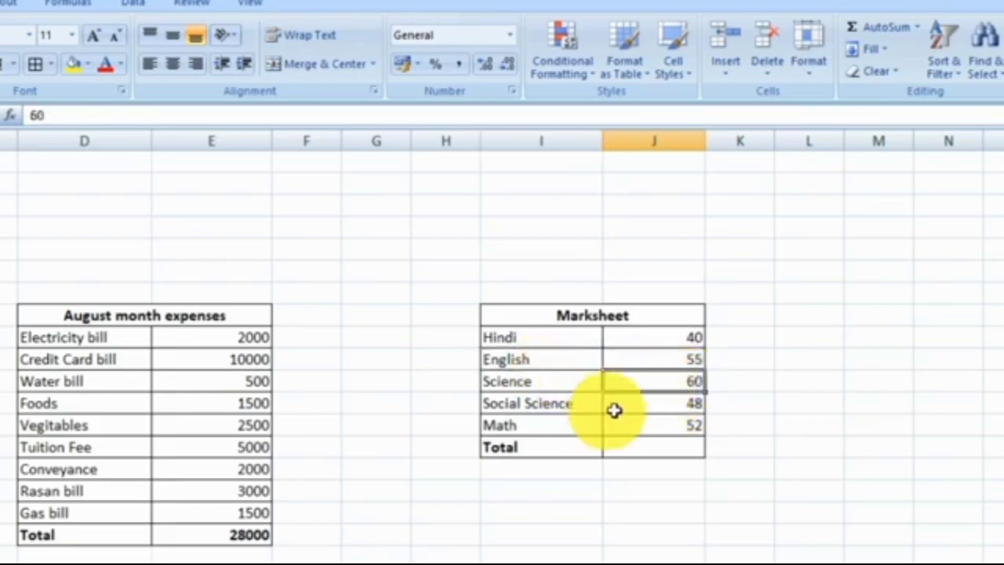
left_click(678, 410)
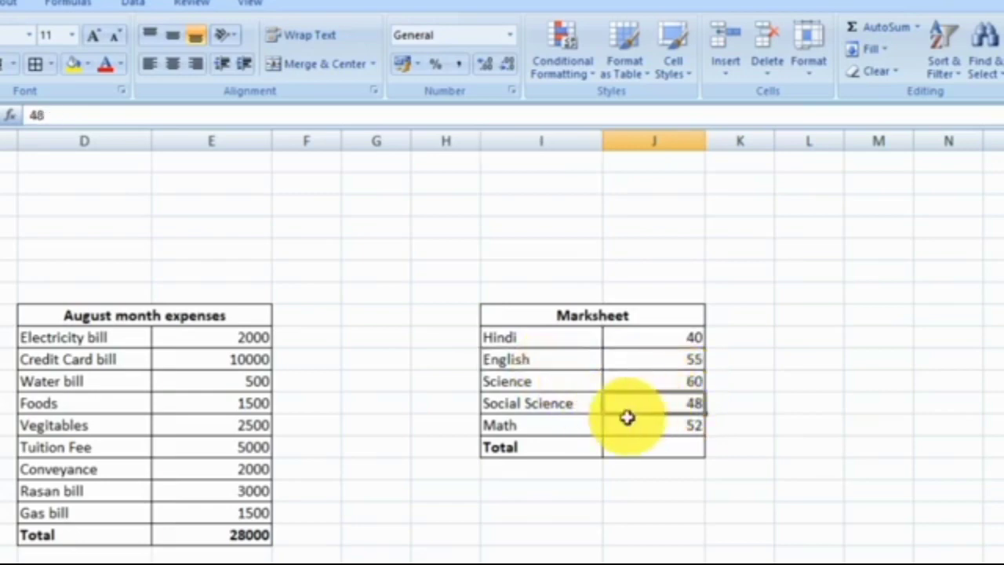
left_click(664, 425)
Calculate the average of the subject marks in the Marksheet's Total row with the formula =AVERAGE(J9:J13).
left_click(655, 447)
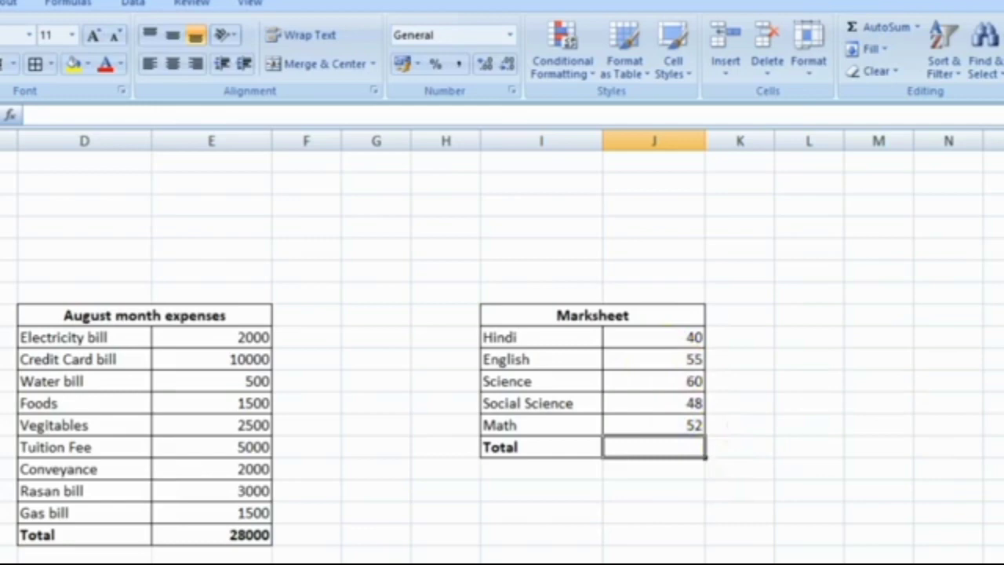
scroll(361, 413, "down", 1)
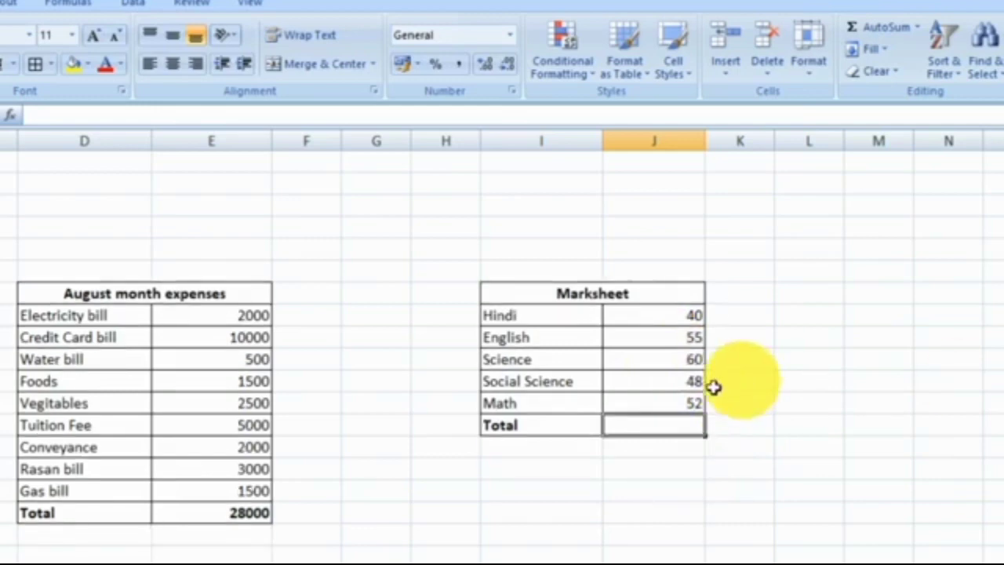
type("=")
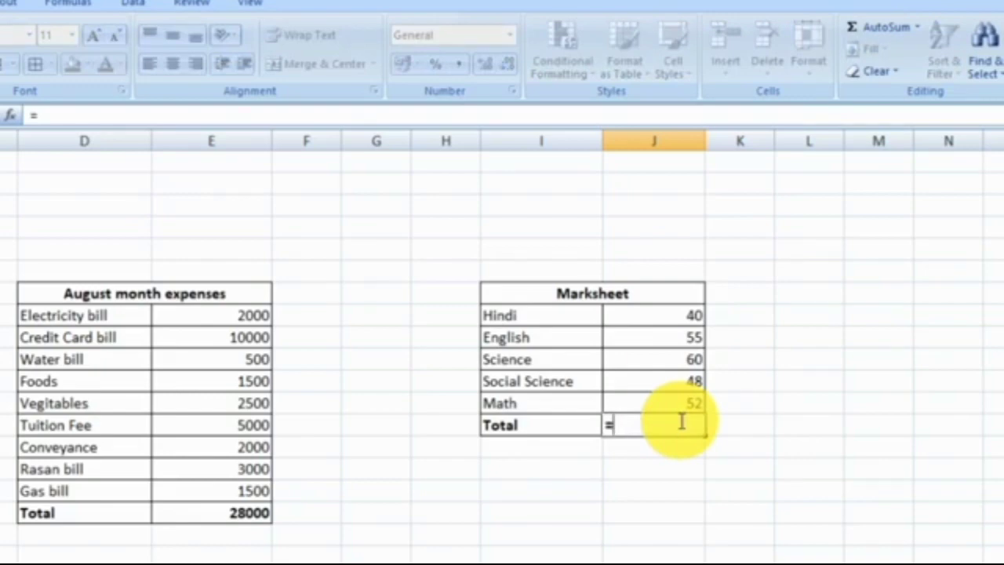
type("av")
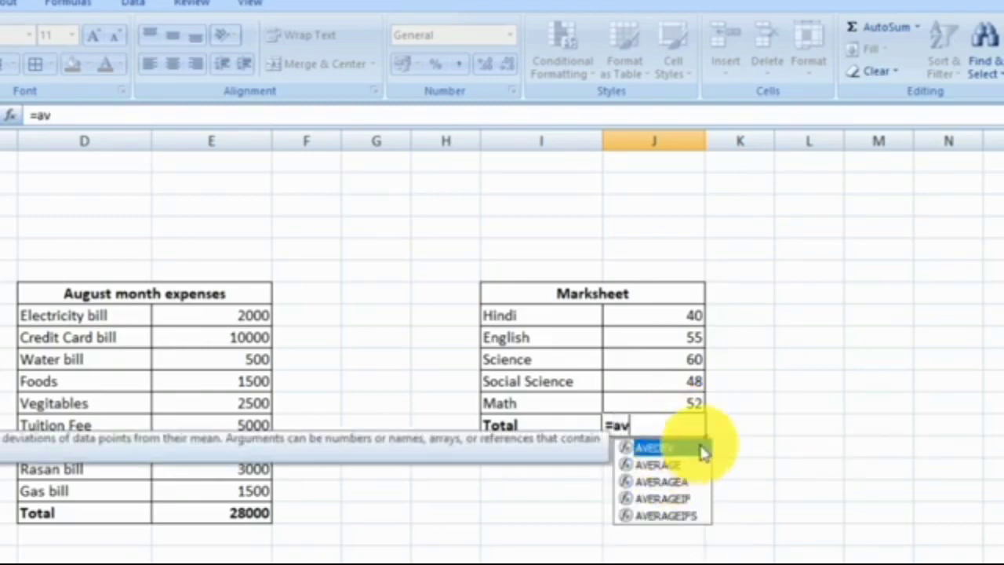
key("Down")
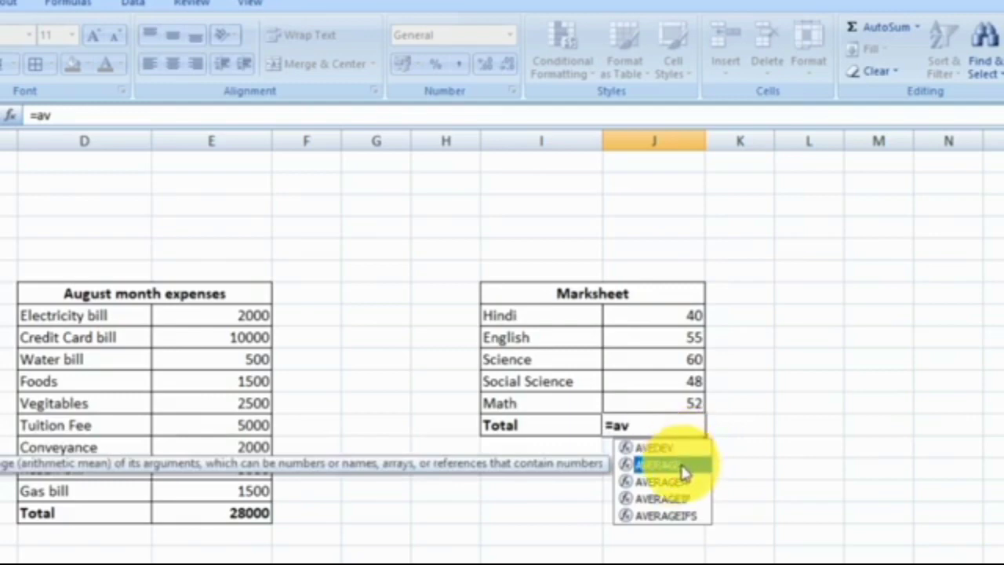
double_click(681, 466)
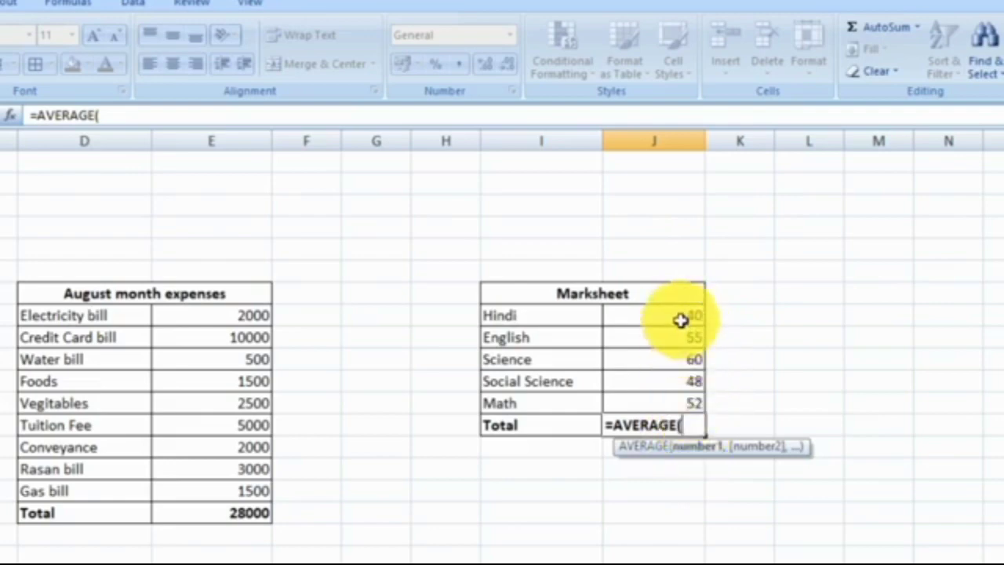
left_click_drag(680, 320, 693, 401)
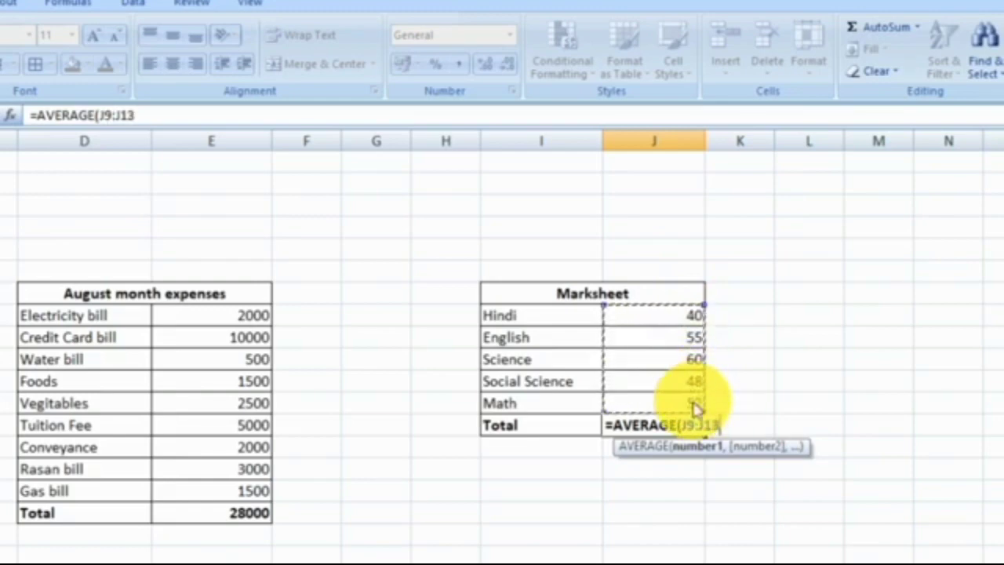
type(")")
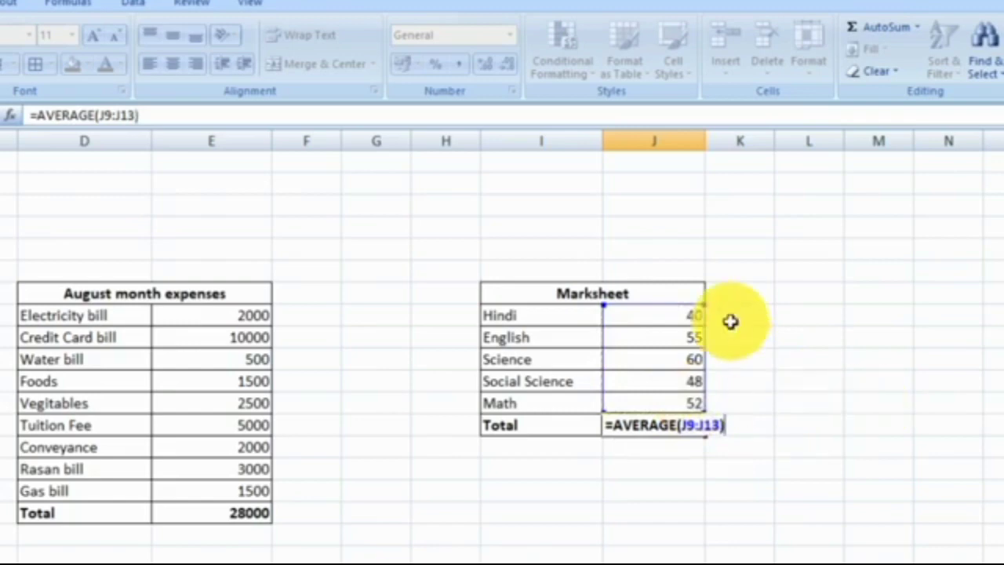
key("Return")
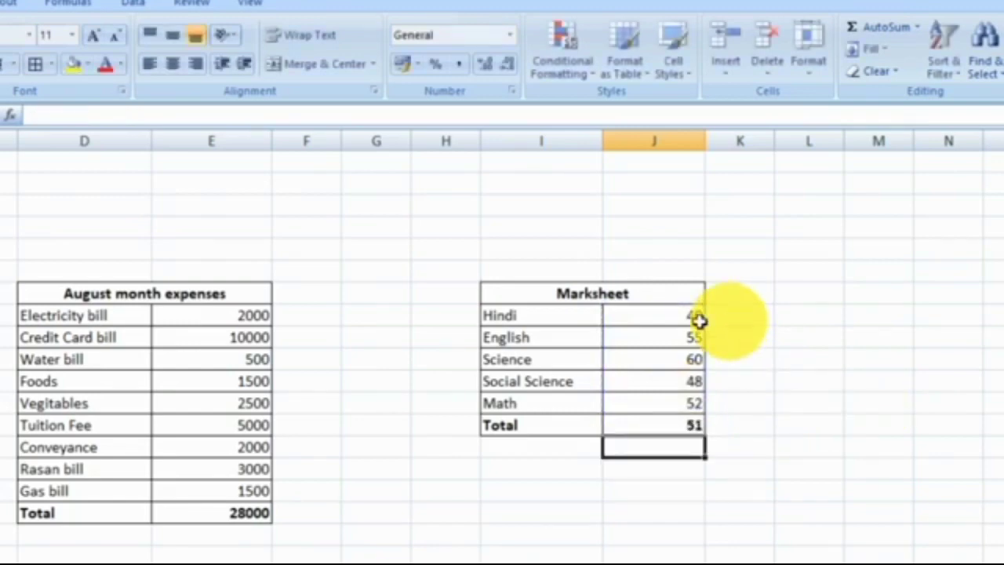
Examine the AVERAGE formula in the Marksheet's Total row, the subject marks it covers, and the functions offered by AutoSum.
left_click(665, 324)
left_click(687, 424)
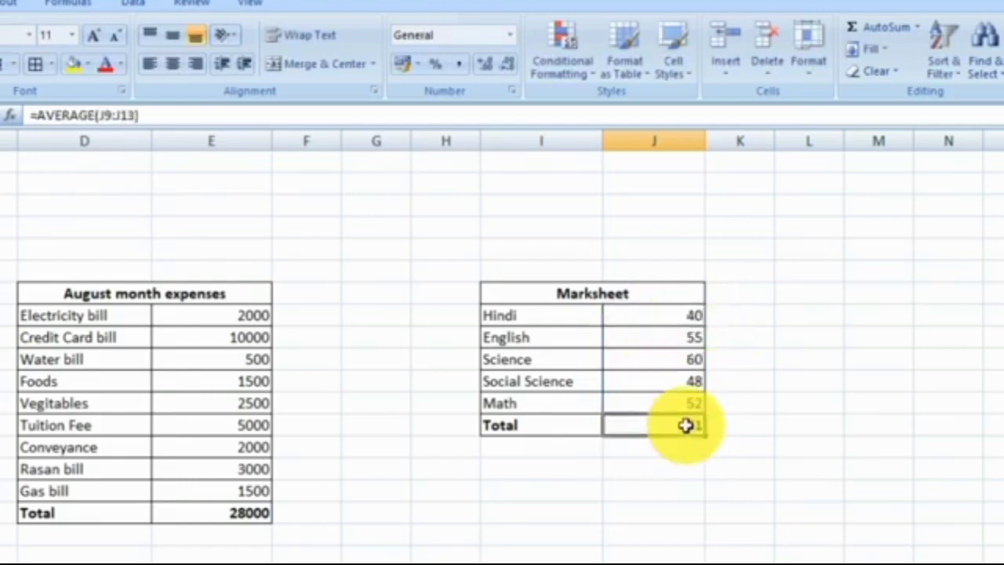
left_click(680, 313)
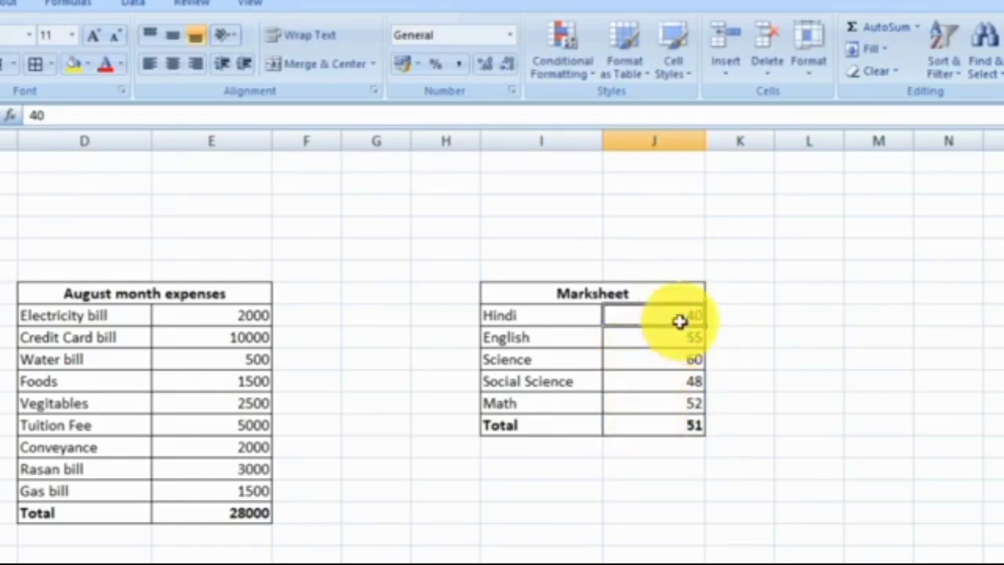
left_click_drag(679, 319, 690, 404)
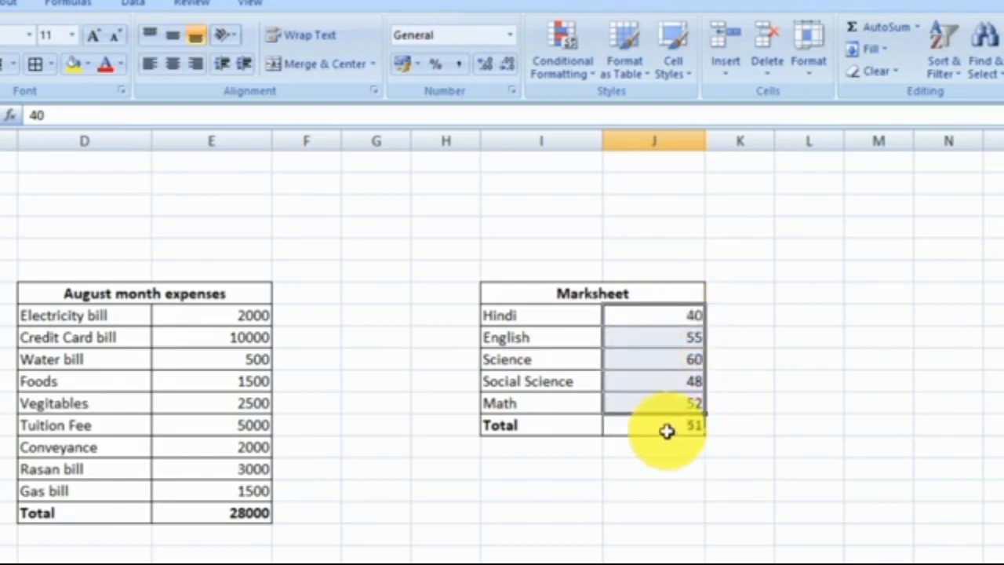
left_click(572, 452)
left_click(667, 428)
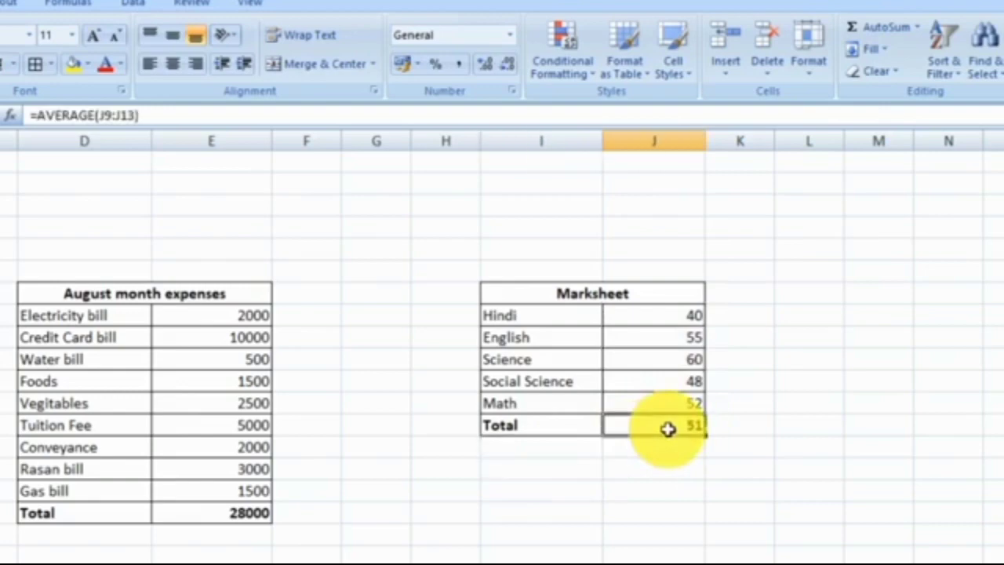
left_click(762, 307)
left_click(661, 291)
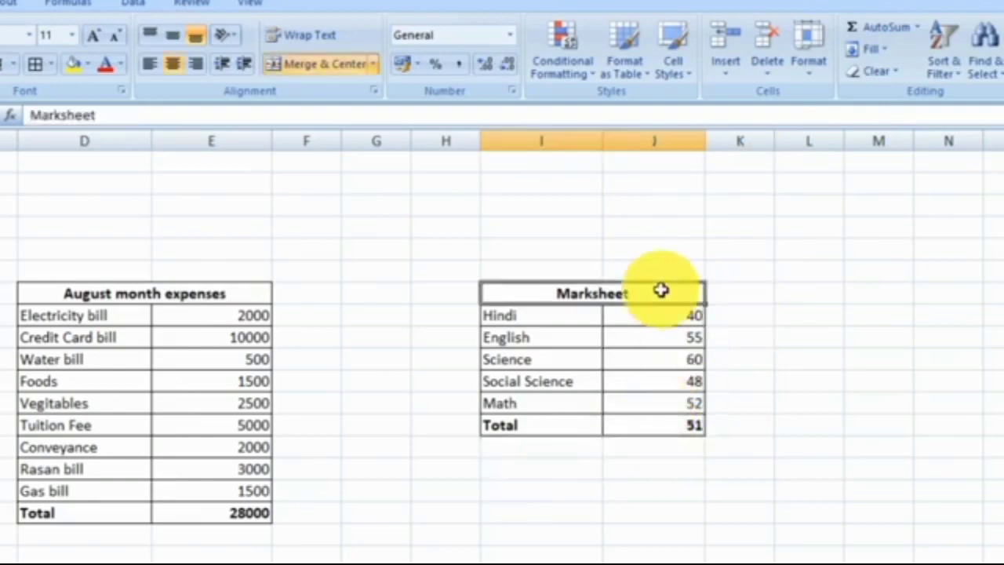
left_click(918, 29)
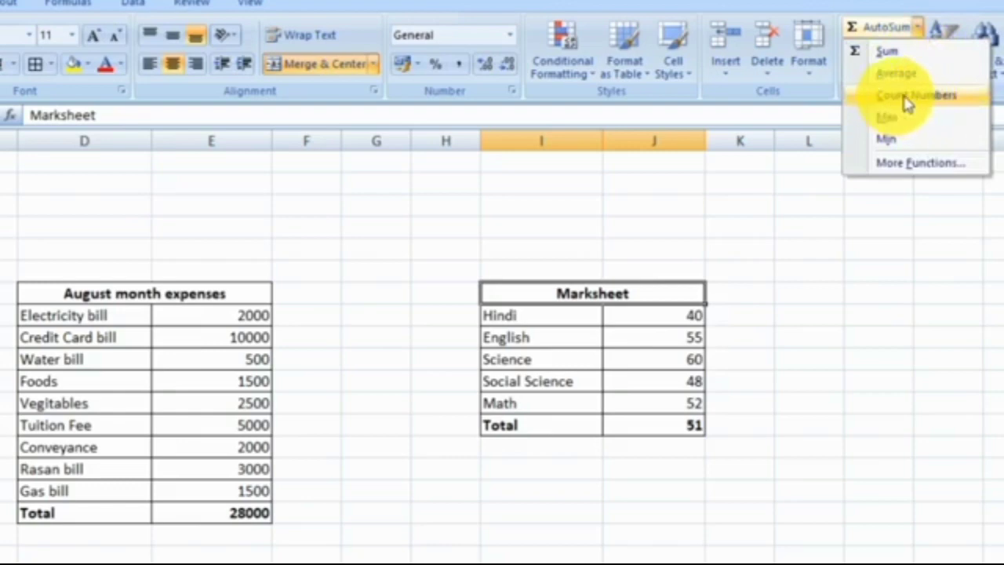
left_click(936, 415)
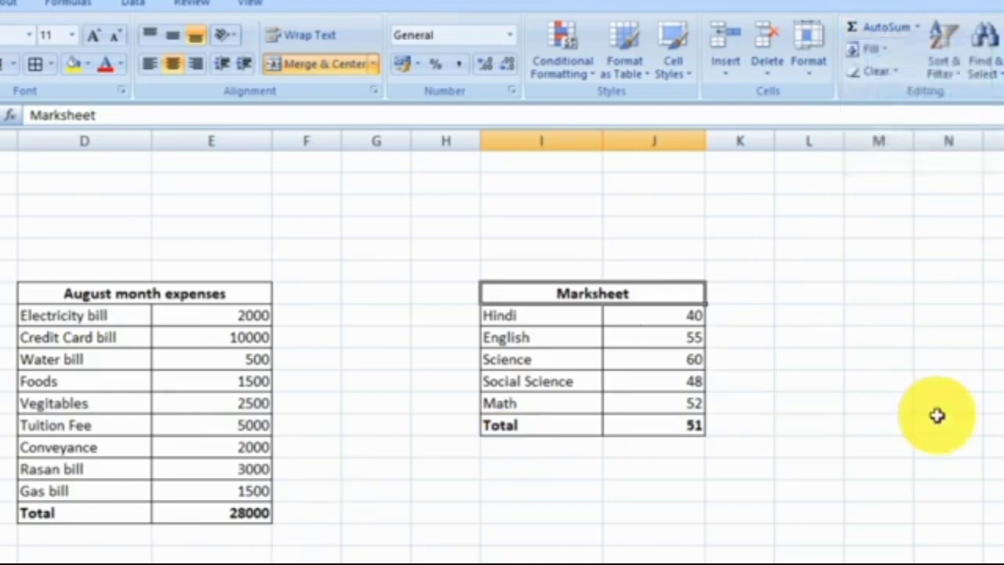
Clear the SUM formula from the Total row of the August month expenses table.
scroll(502, 353, "down", 1)
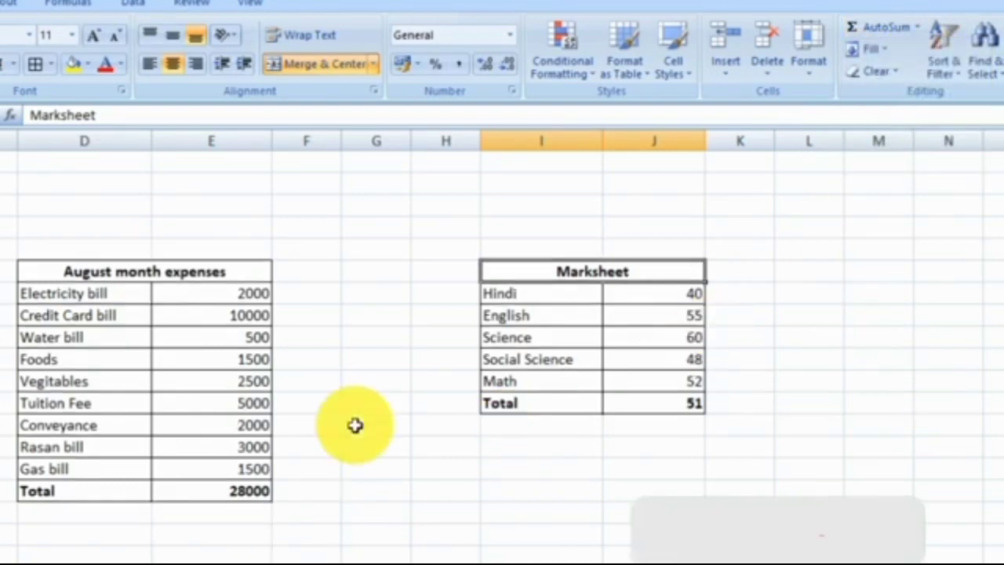
left_click(245, 488)
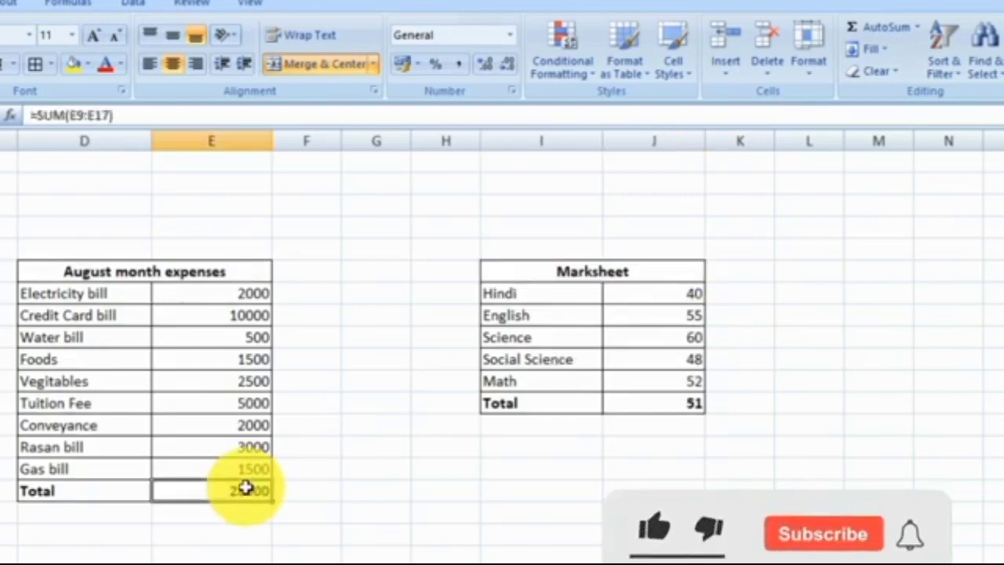
left_click(198, 531)
left_click(222, 494)
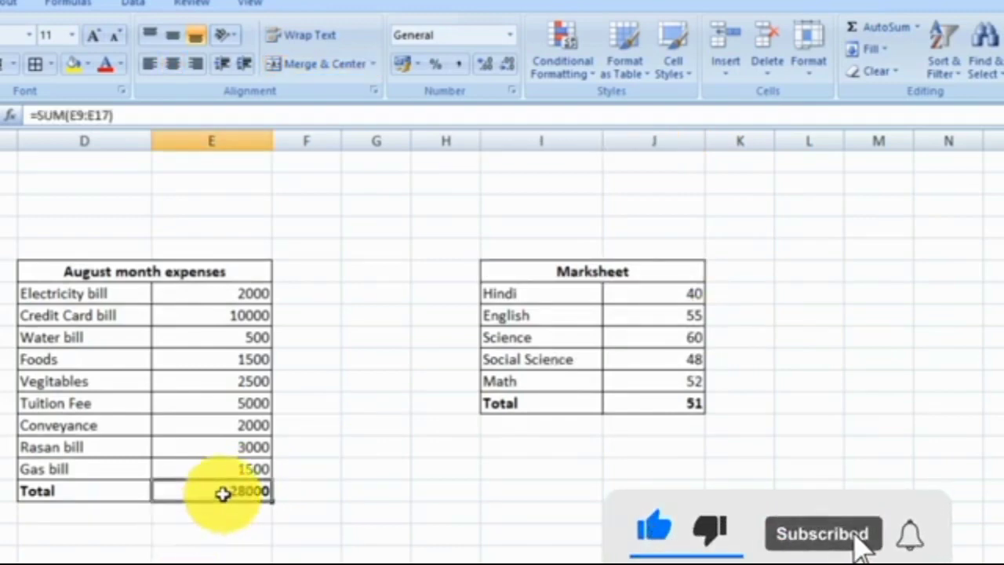
key("Delete")
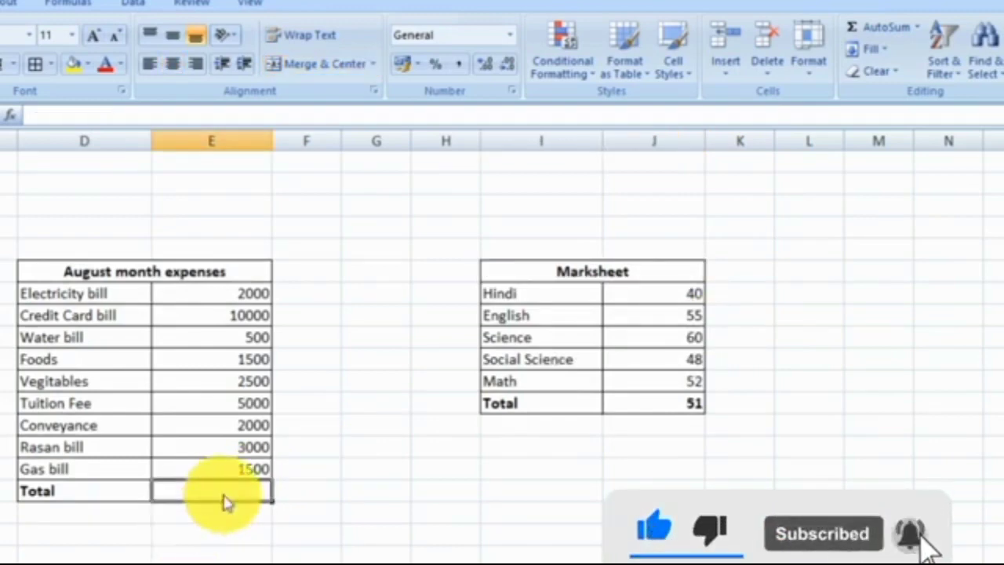
Review the August expense entries and their amounts from Electricity bill through Gas bill.
left_click(116, 288)
key("shift+Right")
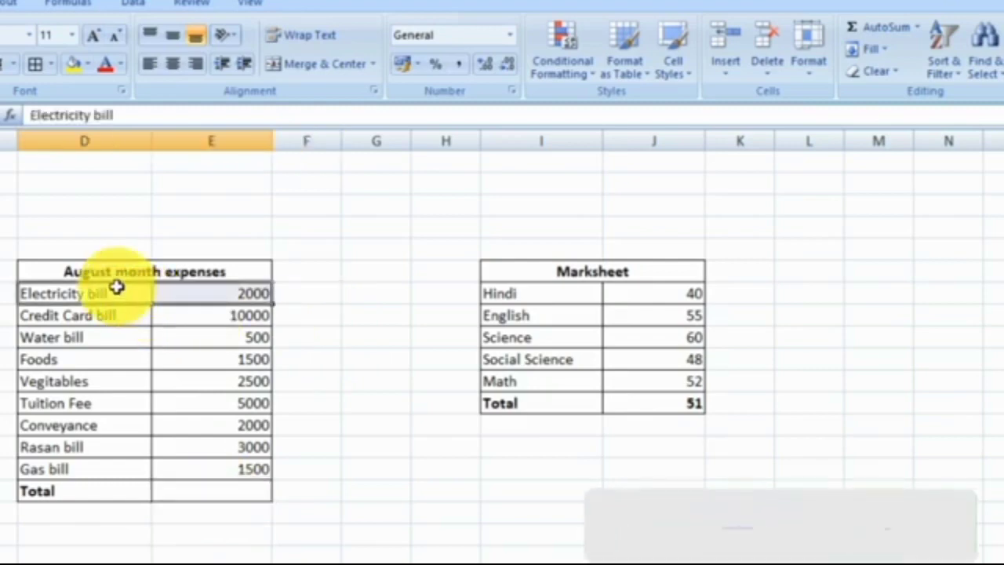
key("shift+Down")
key("shift+Down")
key("shift+Down")
key("shift+Down")
key("shift+Down")
key("shift+Down")
key("shift+Down")
key("shift+Down")
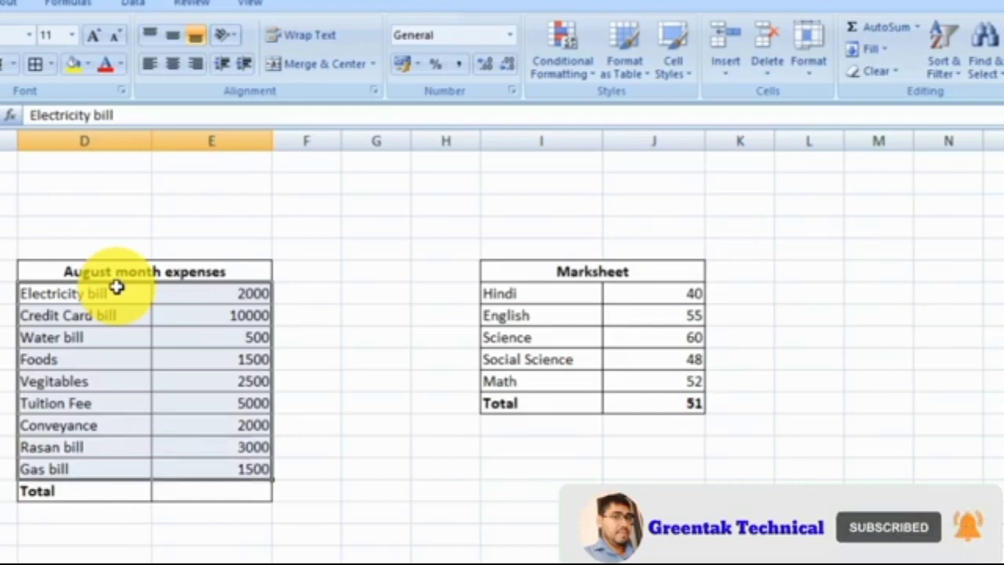
left_click(309, 463)
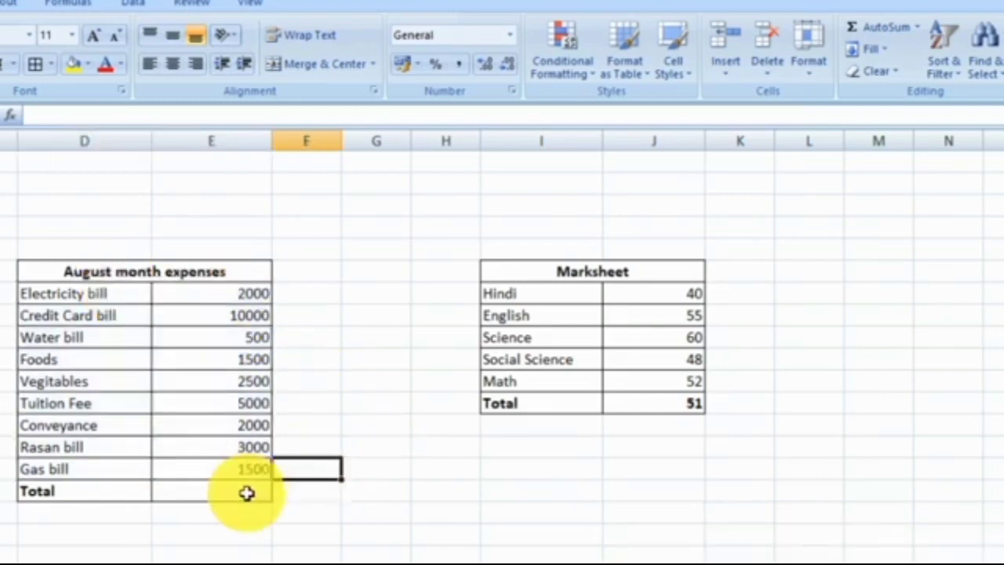
Count the August expense amounts in the cell beside the Total label with the formula =COUNT(E9:E17).
left_click(247, 492)
type("=")
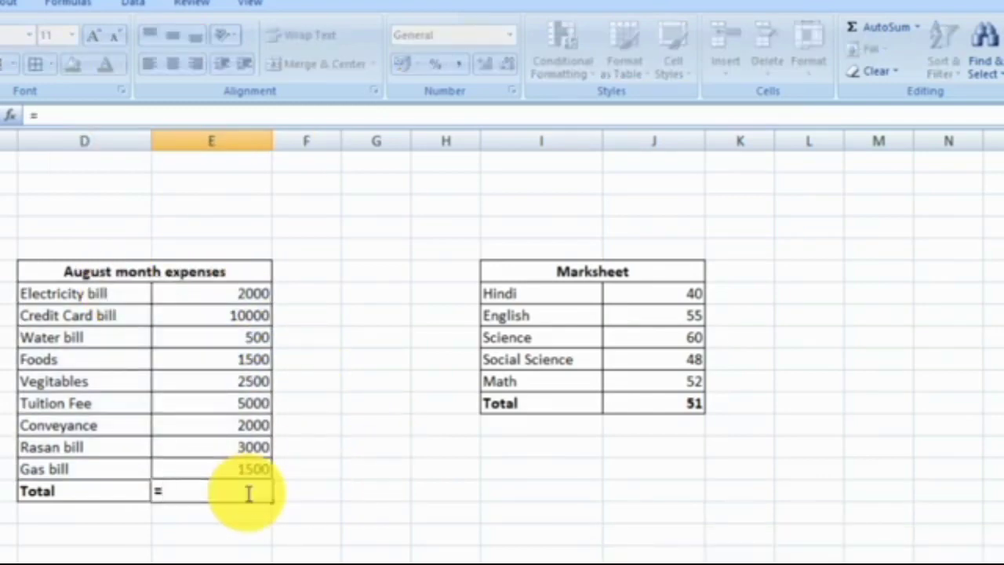
type("co")
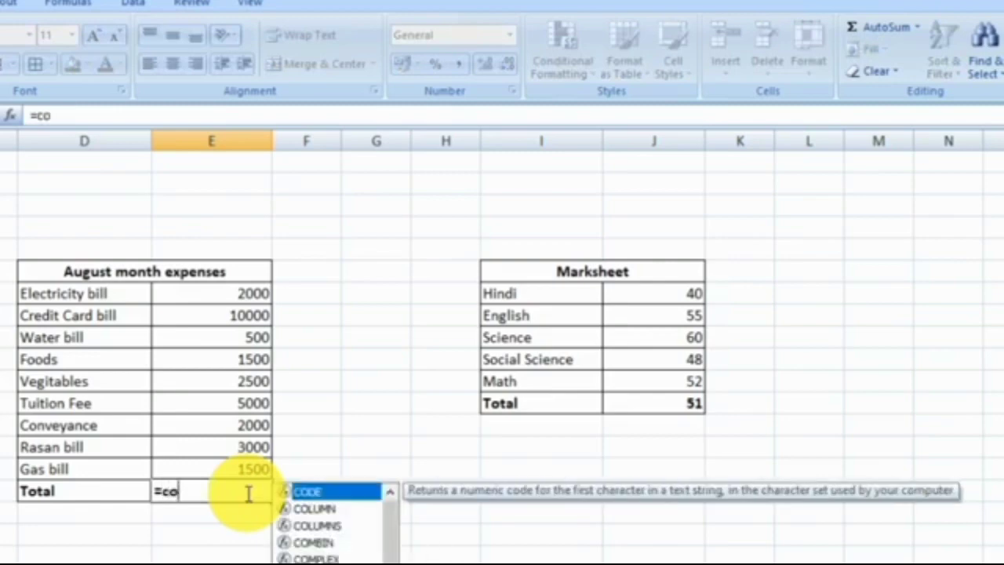
type("u")
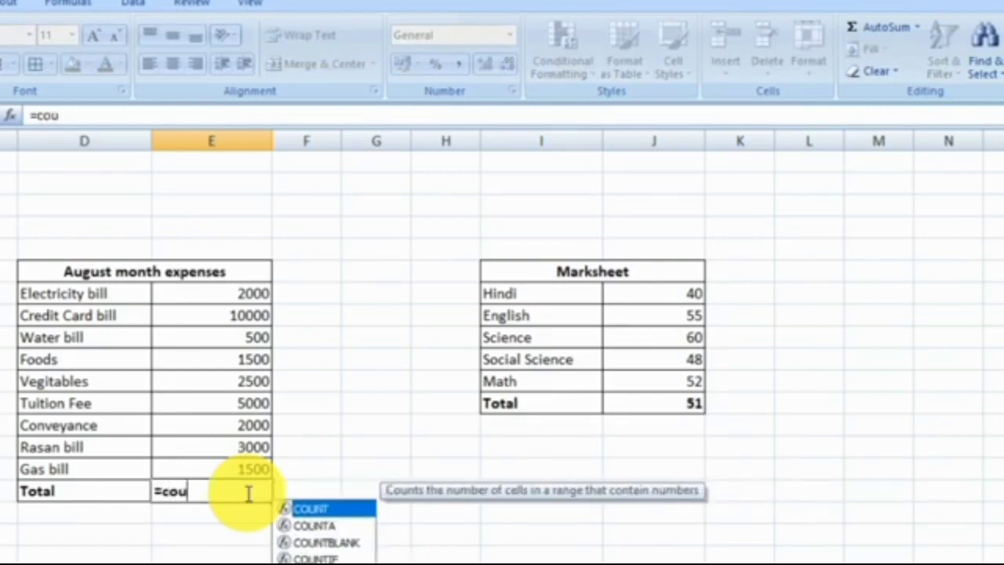
type("nt")
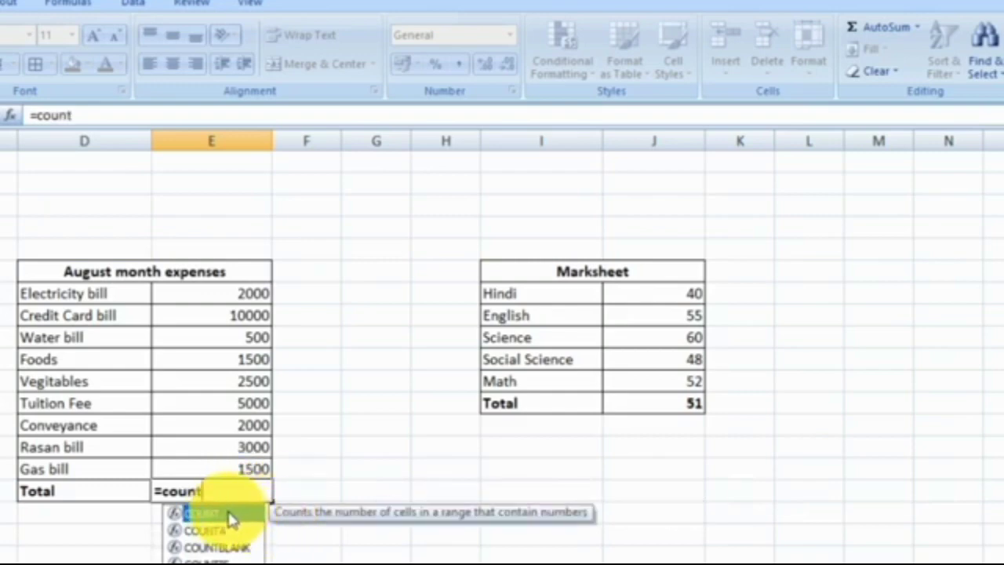
double_click(231, 517)
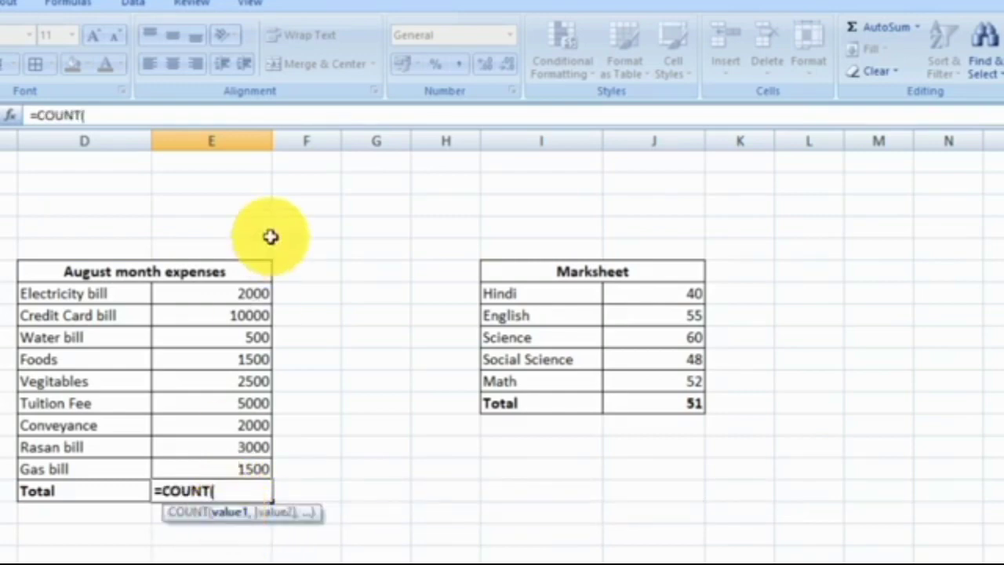
left_click_drag(239, 290, 263, 470)
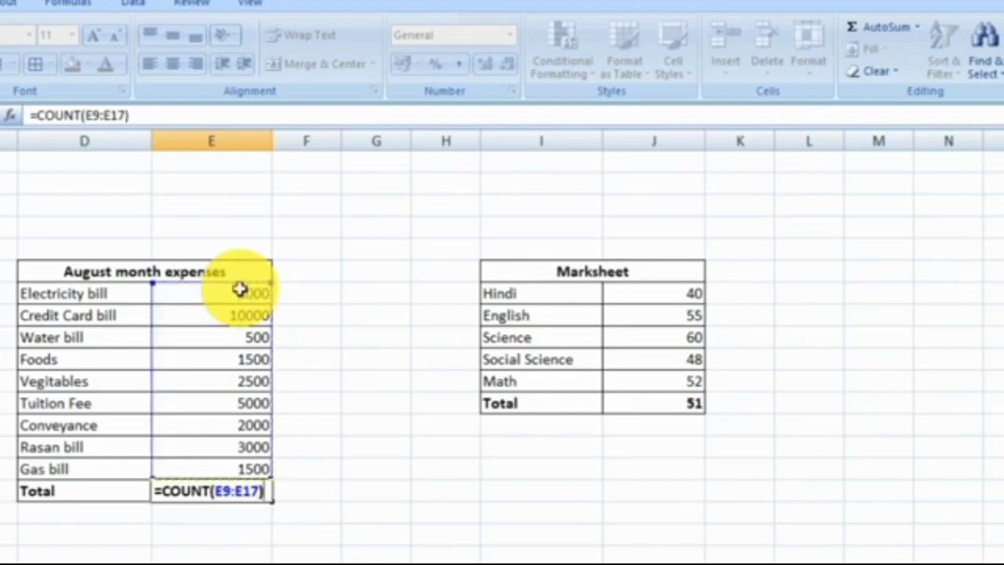
key("Return")
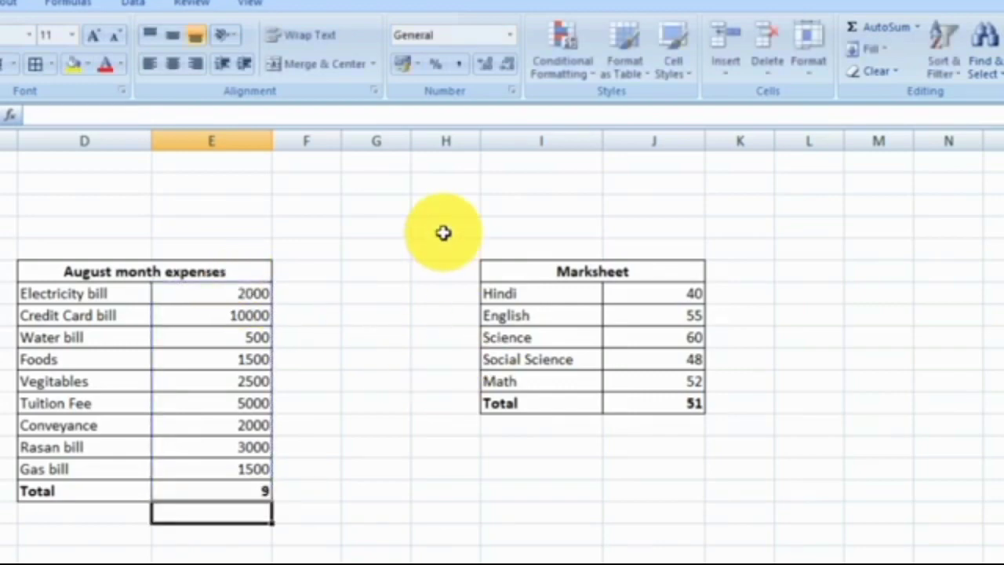
left_click(251, 488)
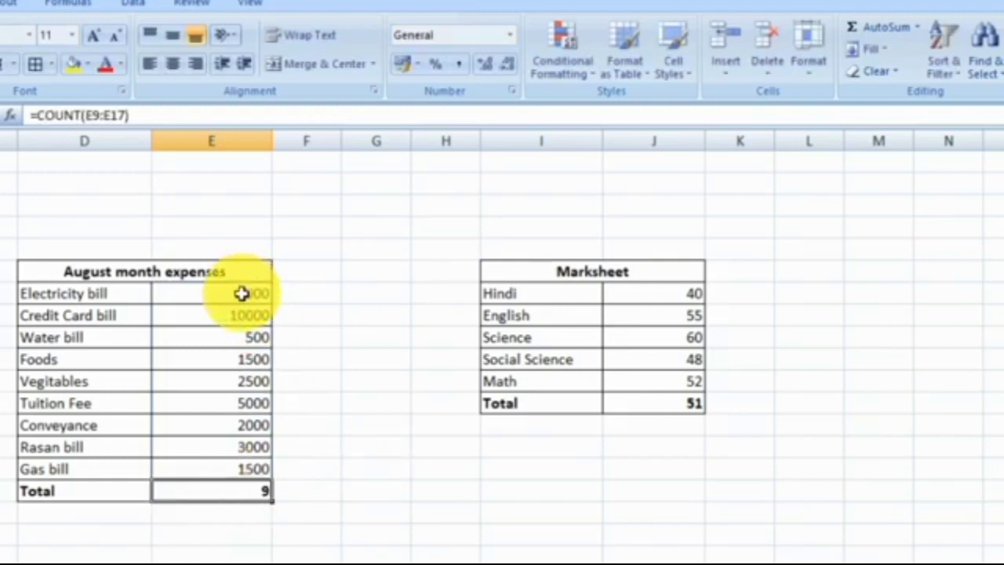
Check the counted expense entries and examine the remaining AutoSum functions, such as Max and Min.
left_click(110, 276)
key("shift+Down")
key("shift+Down")
key("shift+Down")
key("shift+Down")
key("shift+Down")
key("shift+Down")
key("shift+Down")
key("shift+Down")
key("shift+Down")
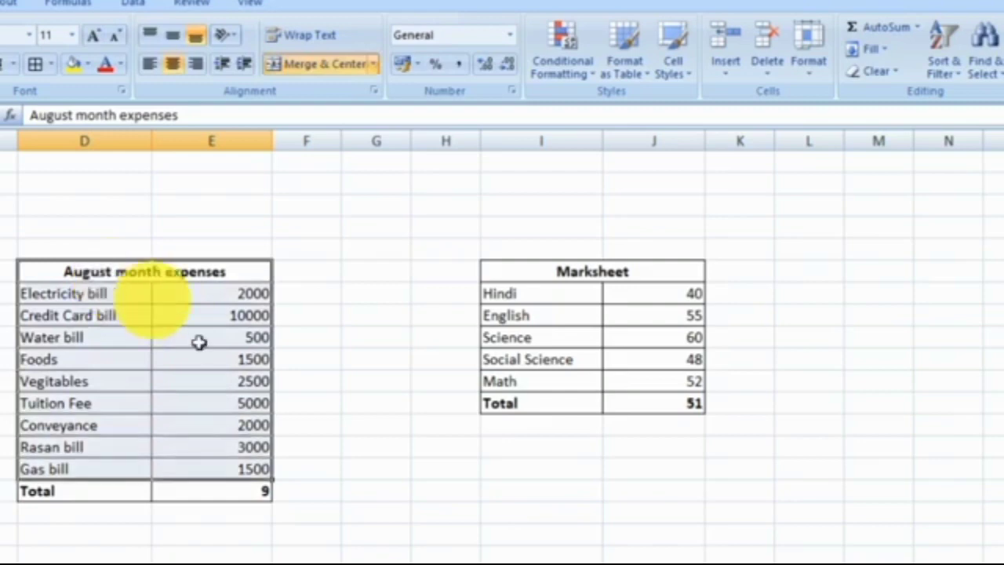
left_click(916, 28)
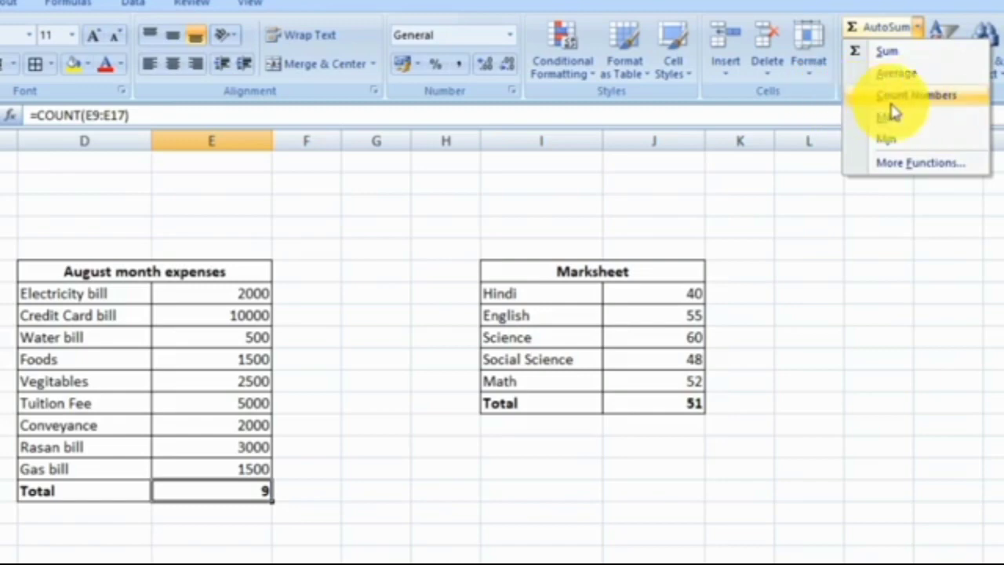
left_click(325, 516)
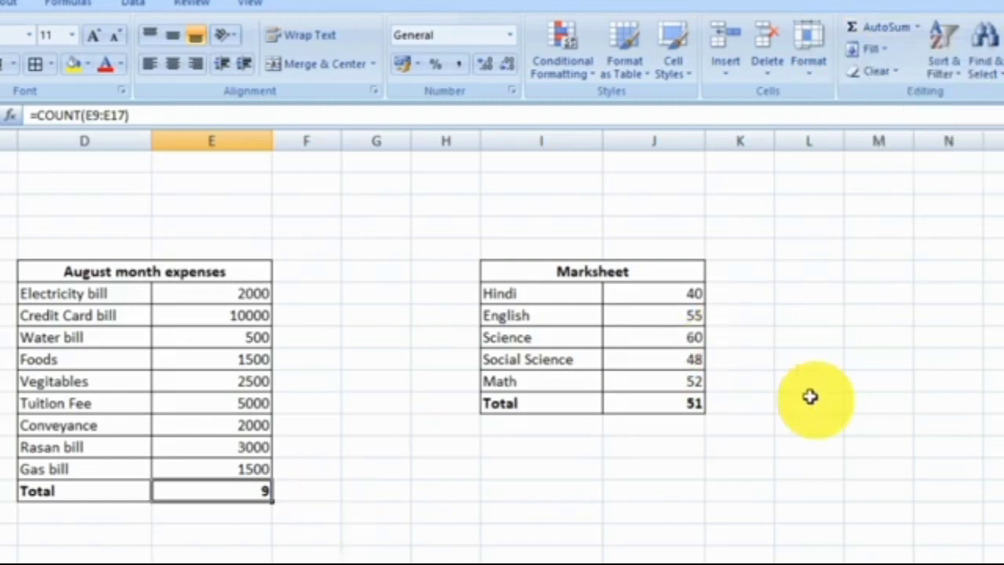
left_click(919, 29)
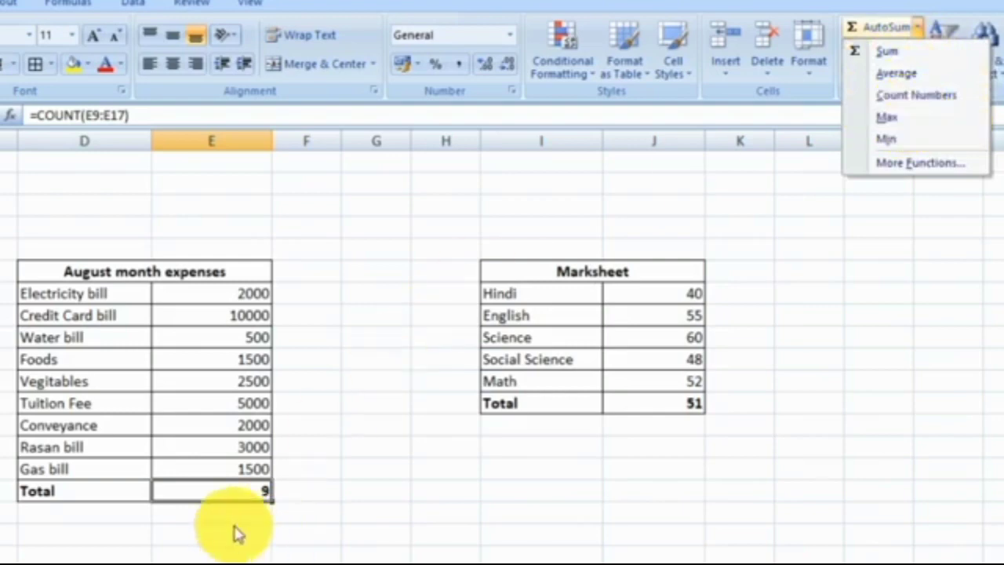
Replace the COUNT formula in the August expenses Total row with =MAX(E9:E17) to find the highest expense.
left_click(274, 494)
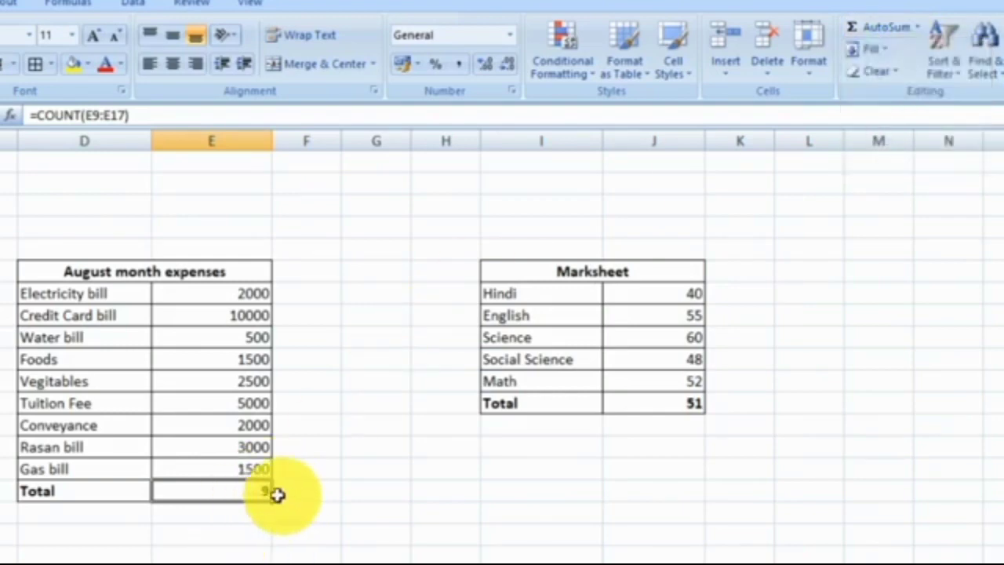
left_click(234, 530)
left_click(238, 492)
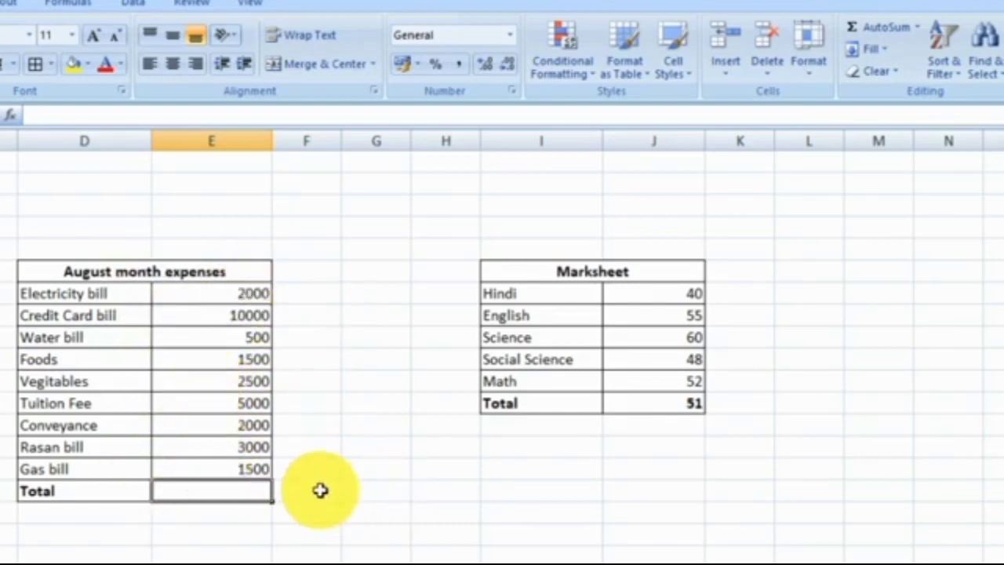
type("=")
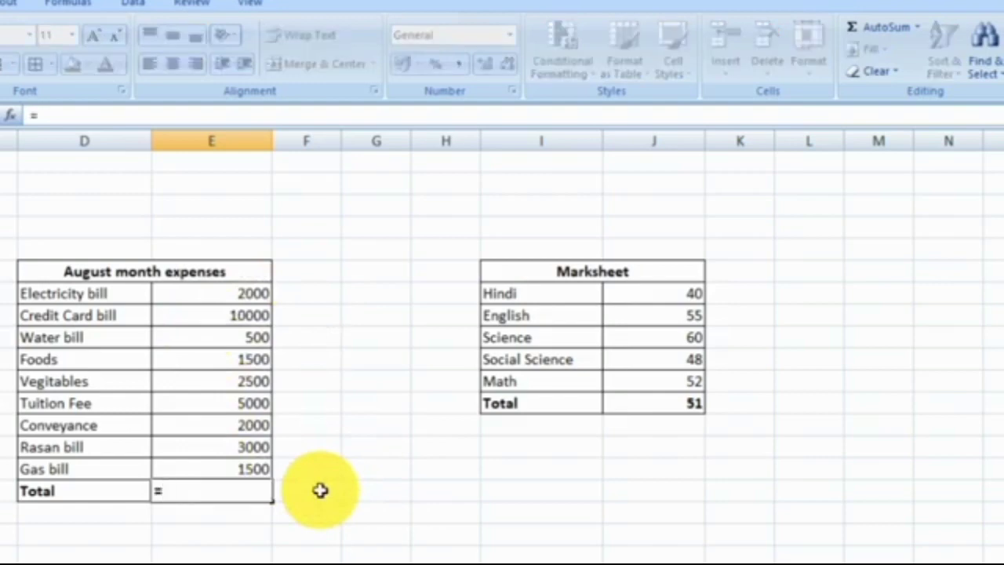
type("max")
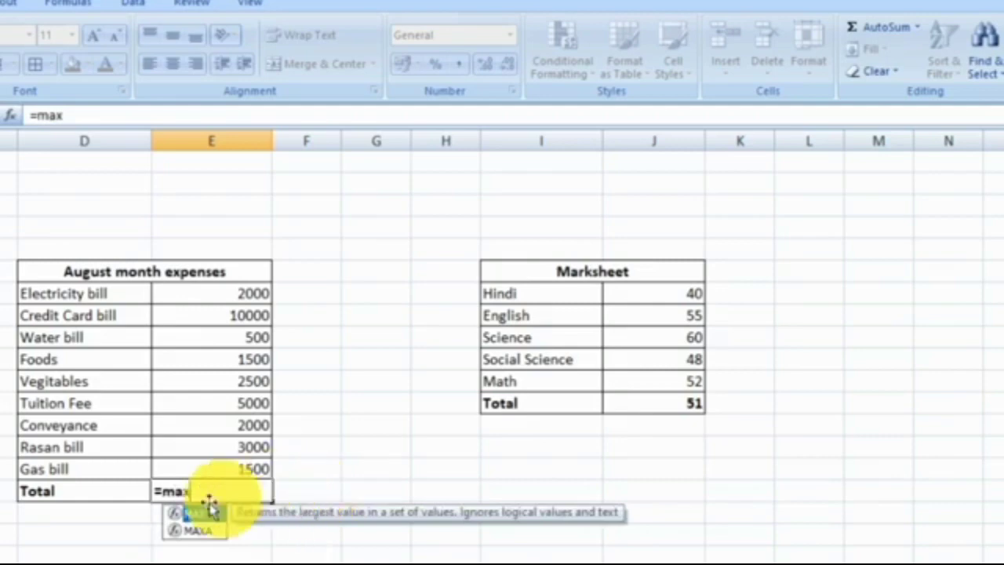
double_click(198, 519)
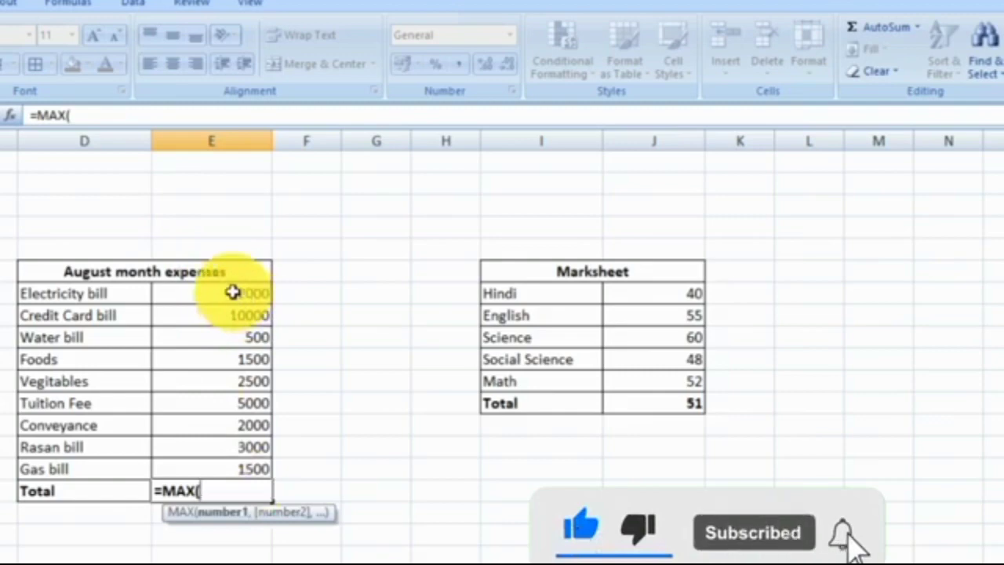
left_click_drag(233, 293, 261, 469)
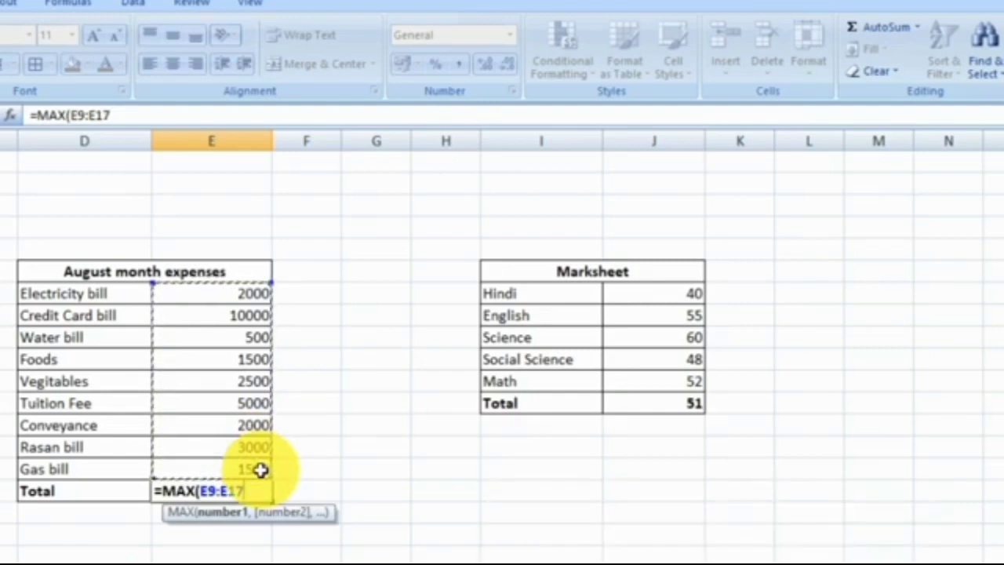
type(")")
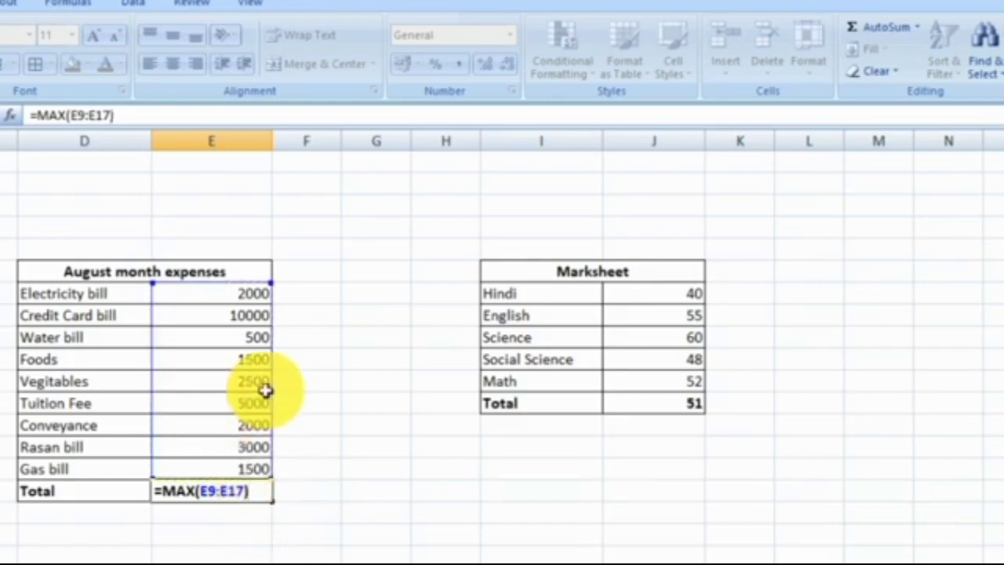
key("Return")
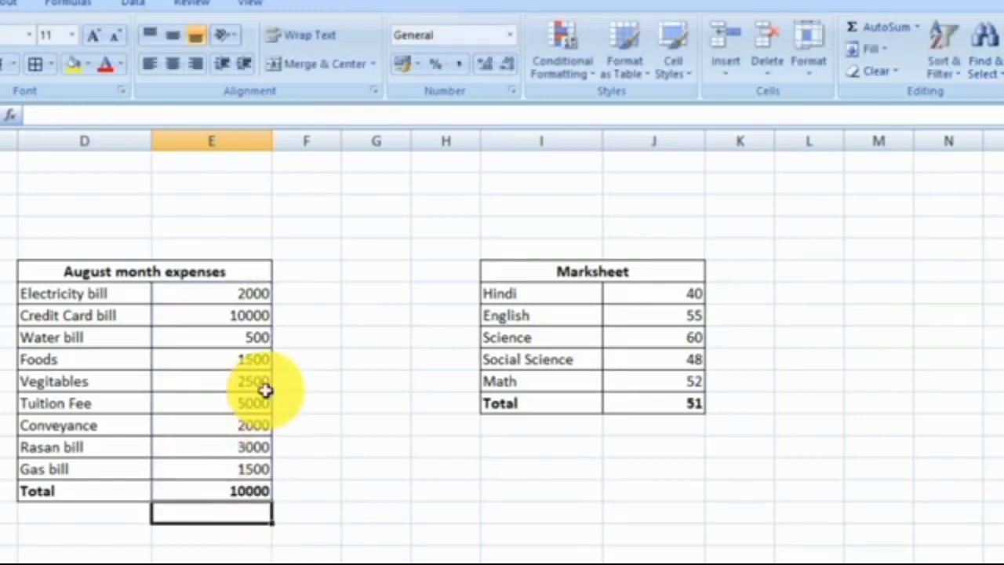
left_click(249, 488)
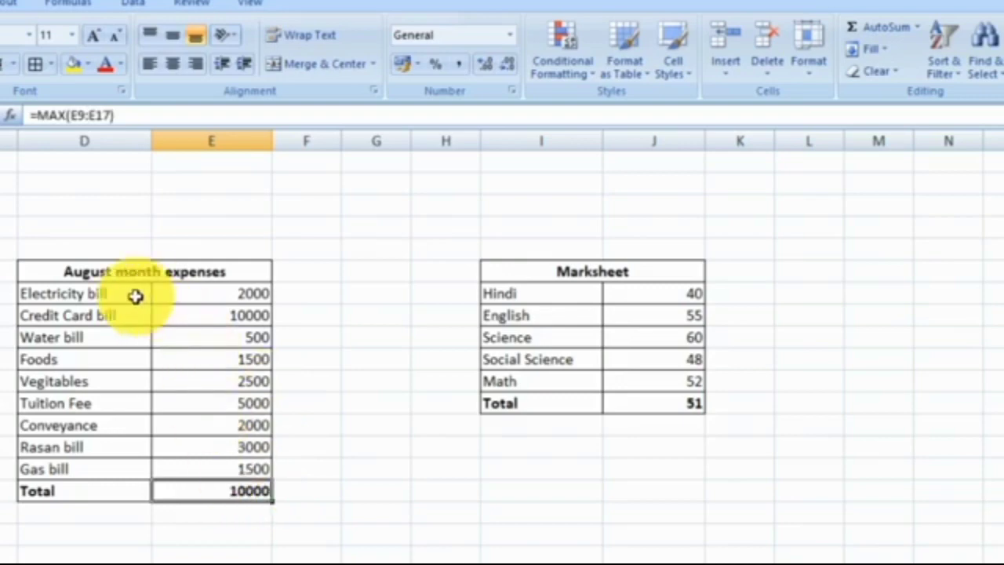
Compare the maximum in the August expenses Total row with the Credit Card bill entry and its amount.
left_click(217, 316)
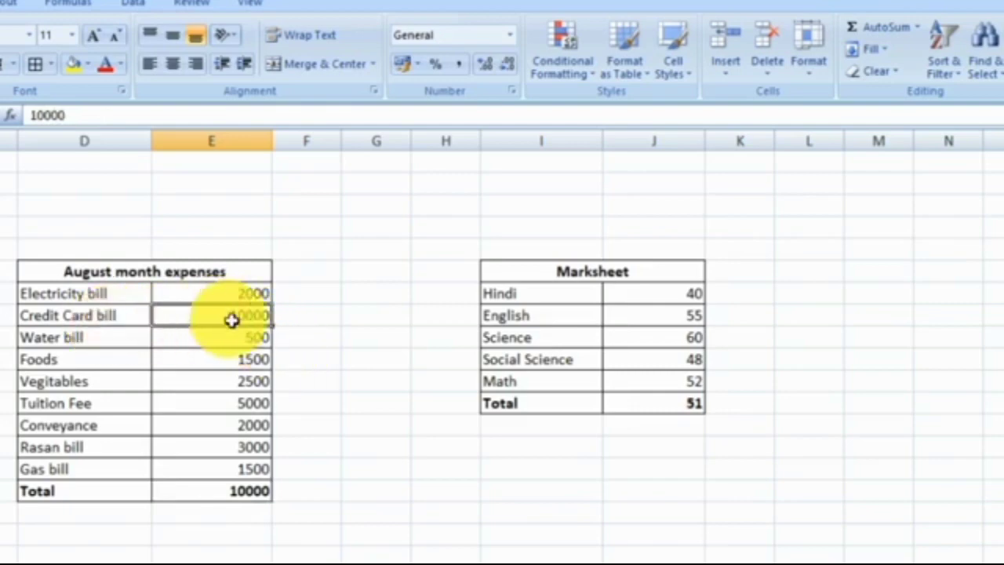
left_click(65, 319)
left_click(207, 315)
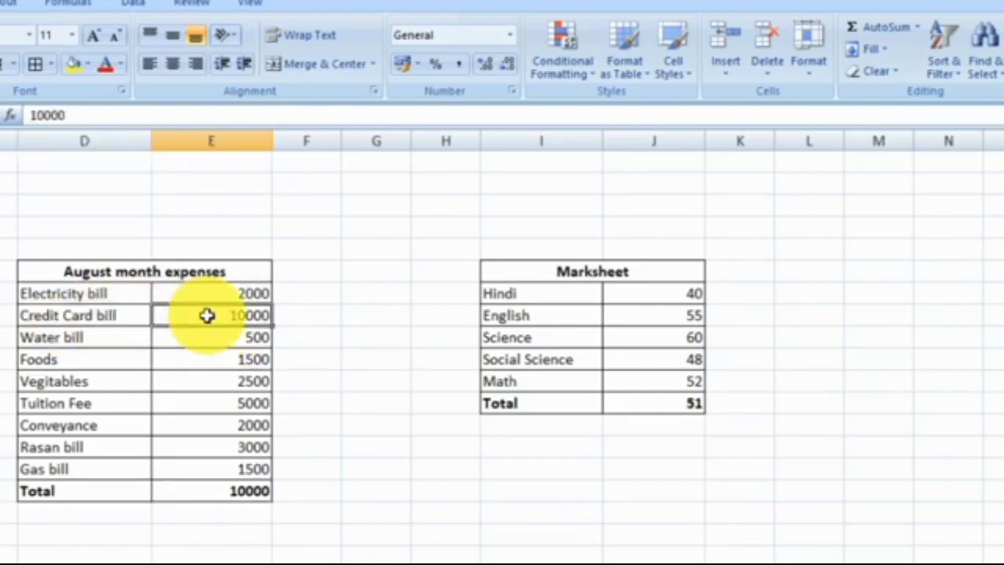
Clear the MAX formula from the August expenses Total row and view the available AutoSum functions.
left_click(245, 495)
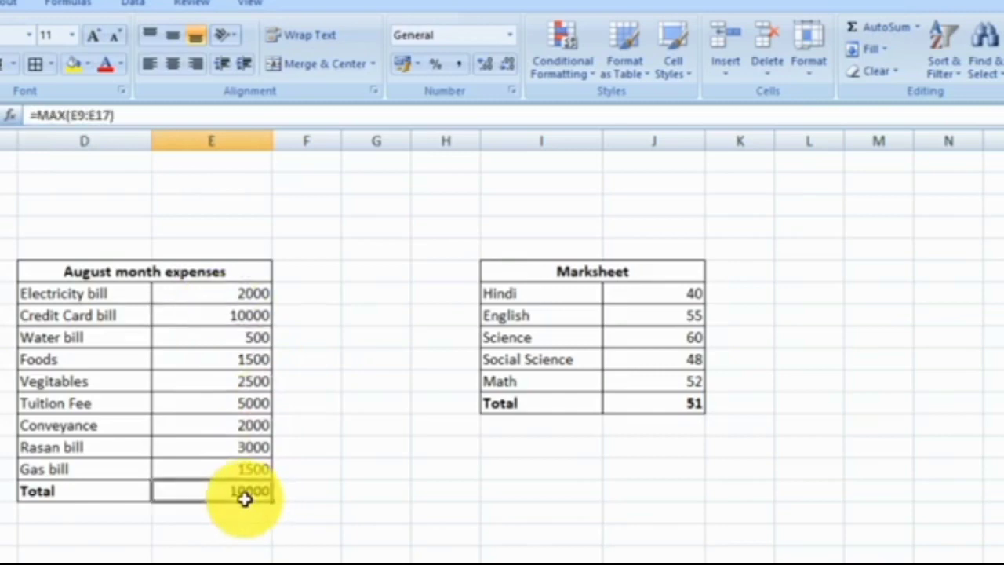
key("Delete")
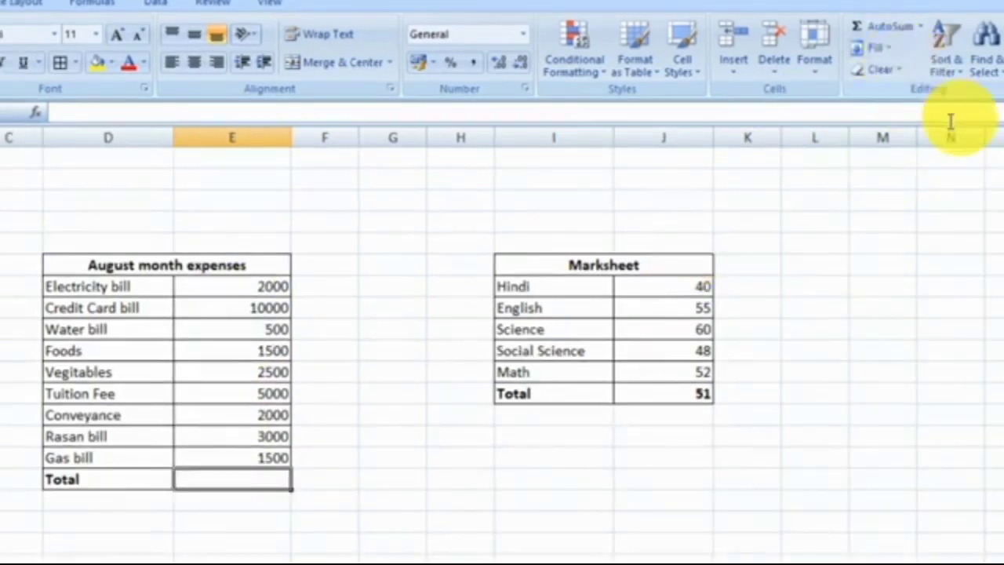
left_click(923, 28)
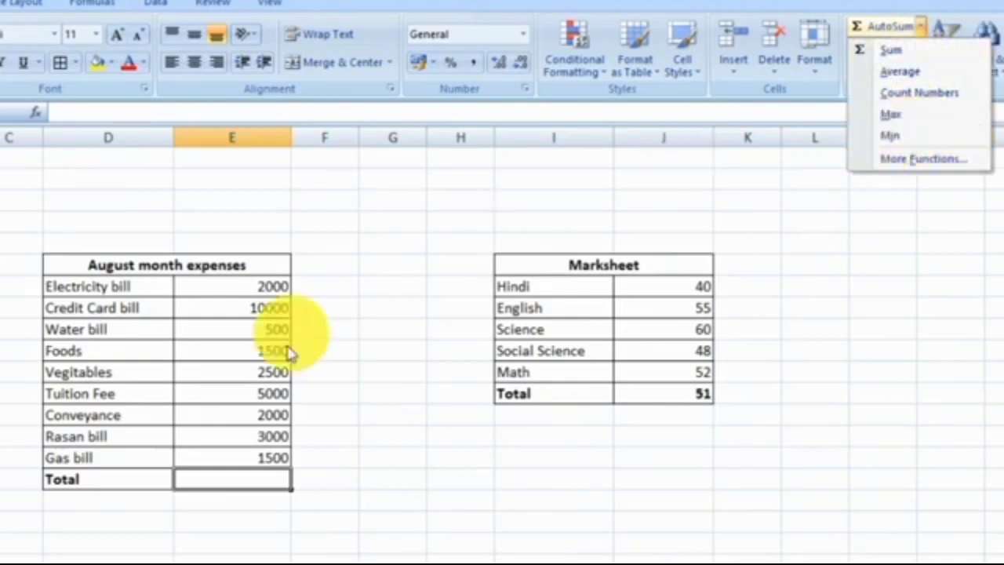
left_click(317, 361)
Highlight the August month expenses table from its title down through the Gas bill row to review the entries.
left_click(82, 269)
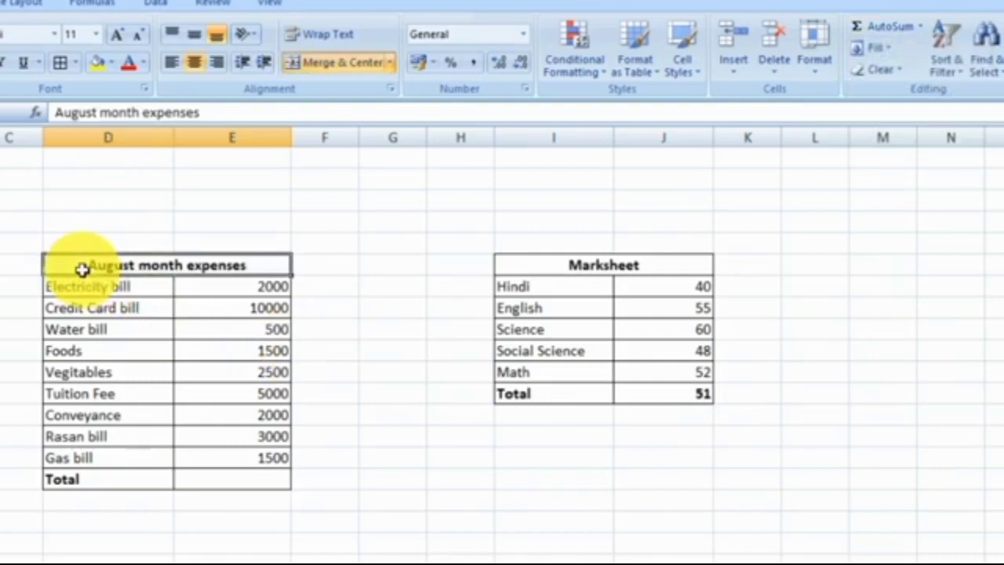
key("shift+Down")
key("shift+Down")
key("shift+Down")
key("shift+Down")
key("shift+Down")
key("shift+Down")
key("shift+Down")
key("shift+Down")
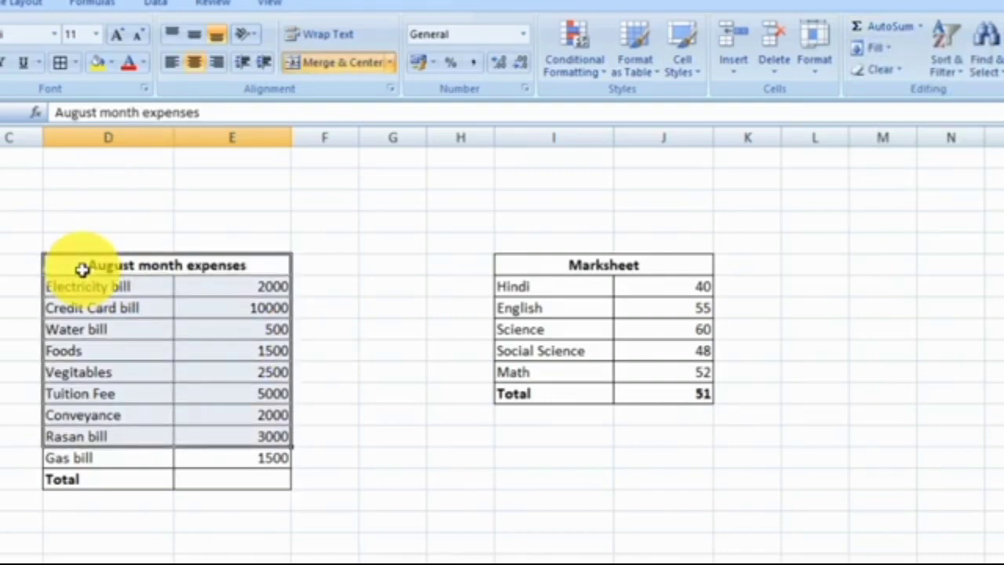
key("shift+Down")
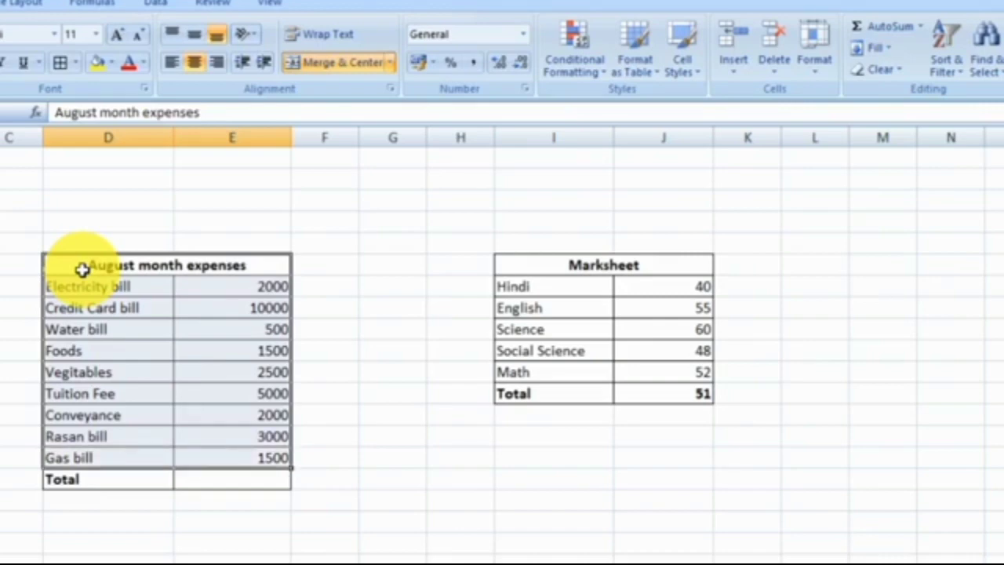
Find the lowest August expense in the cell beside the Total label with the formula =MIN(E9:E17).
left_click(260, 485)
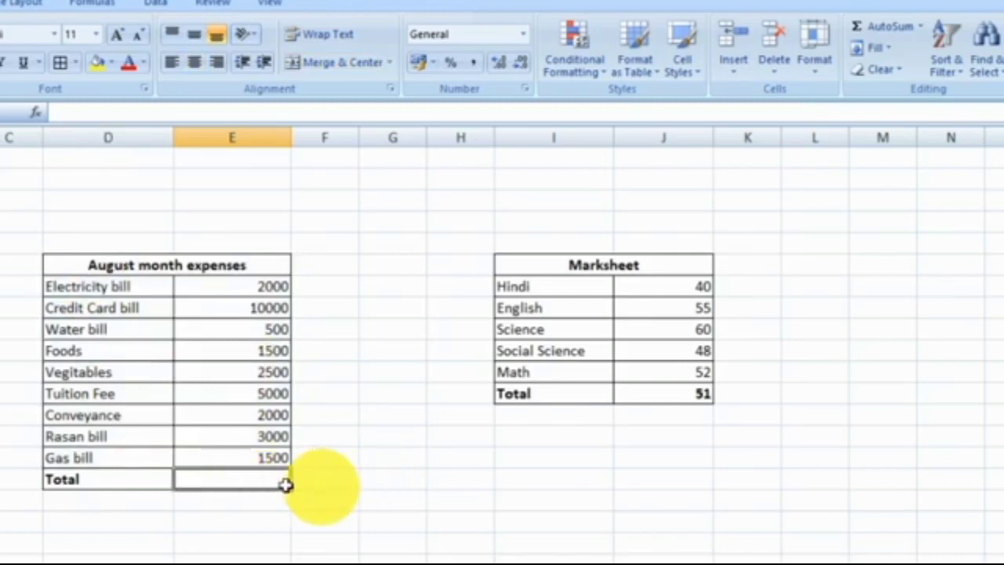
left_click(139, 473)
left_click(214, 472)
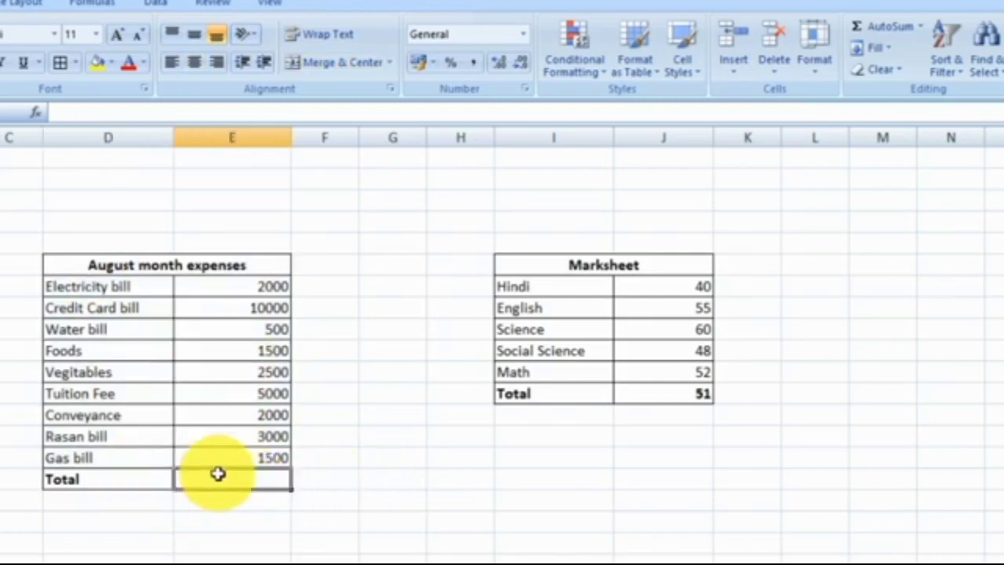
type("=")
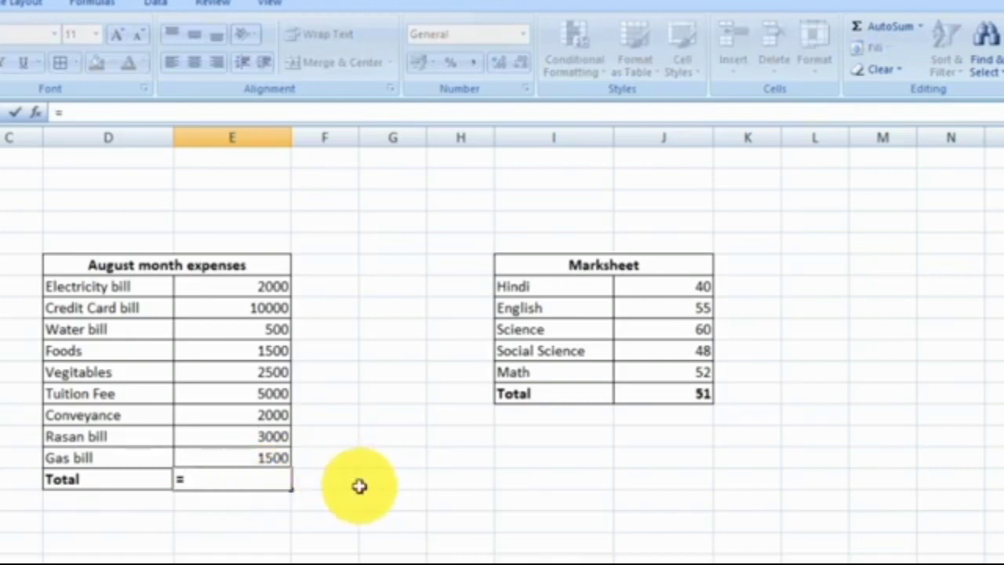
type("min")
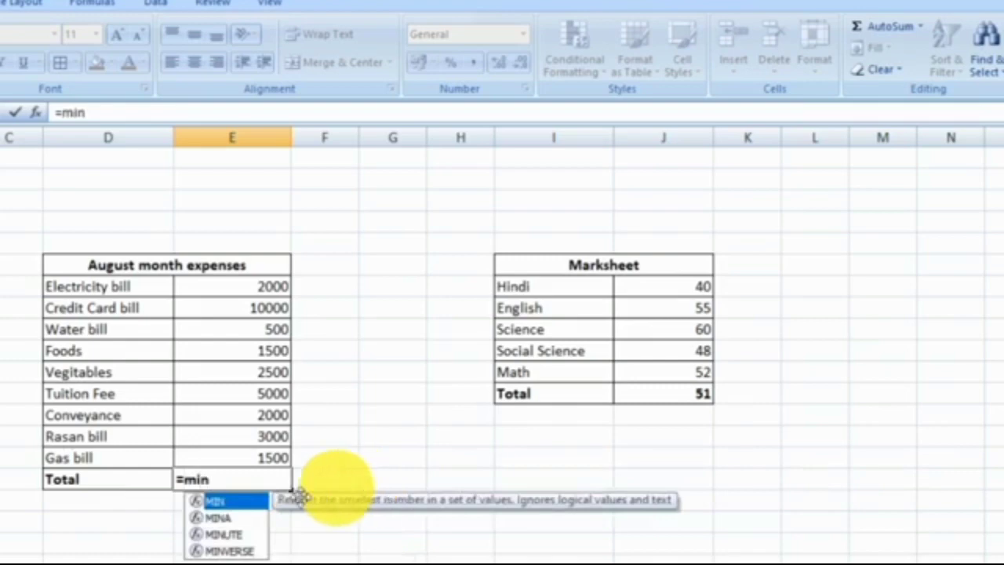
double_click(225, 506)
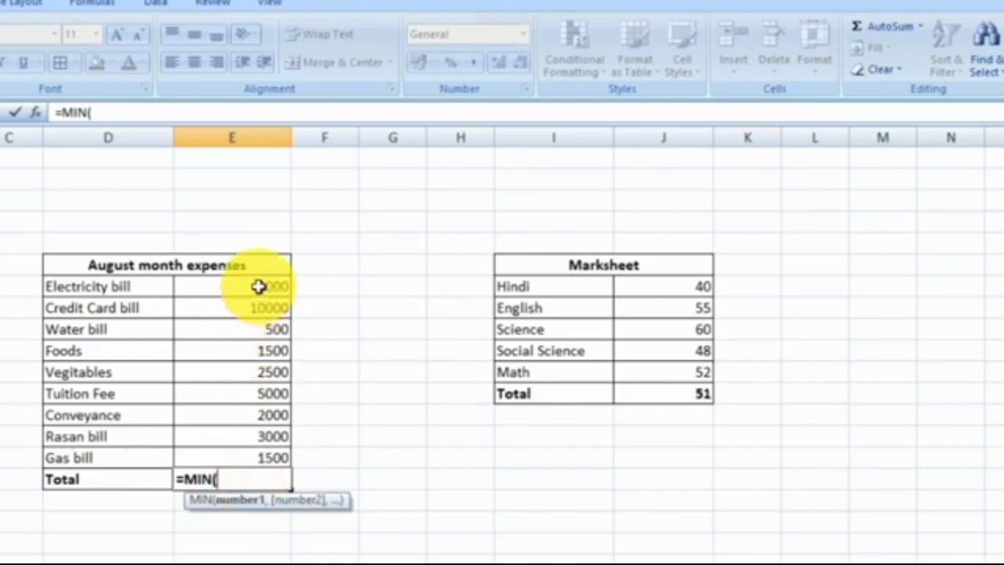
left_click_drag(259, 286, 274, 458)
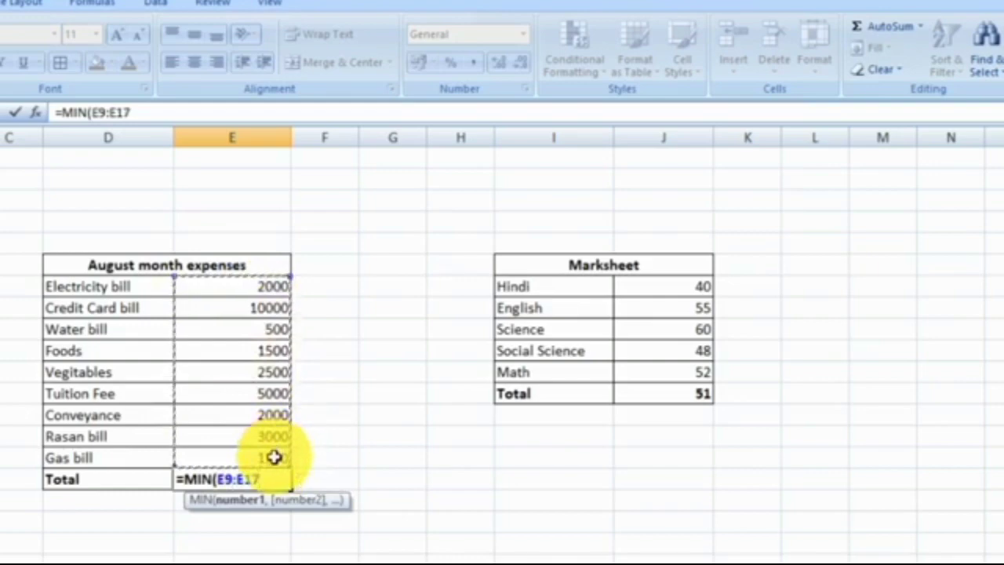
type(")")
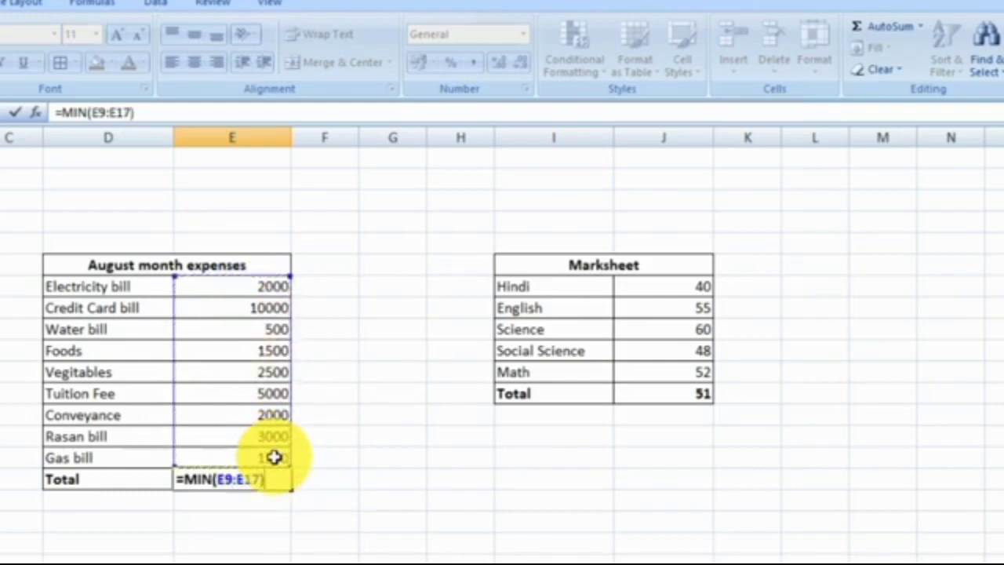
key("Return")
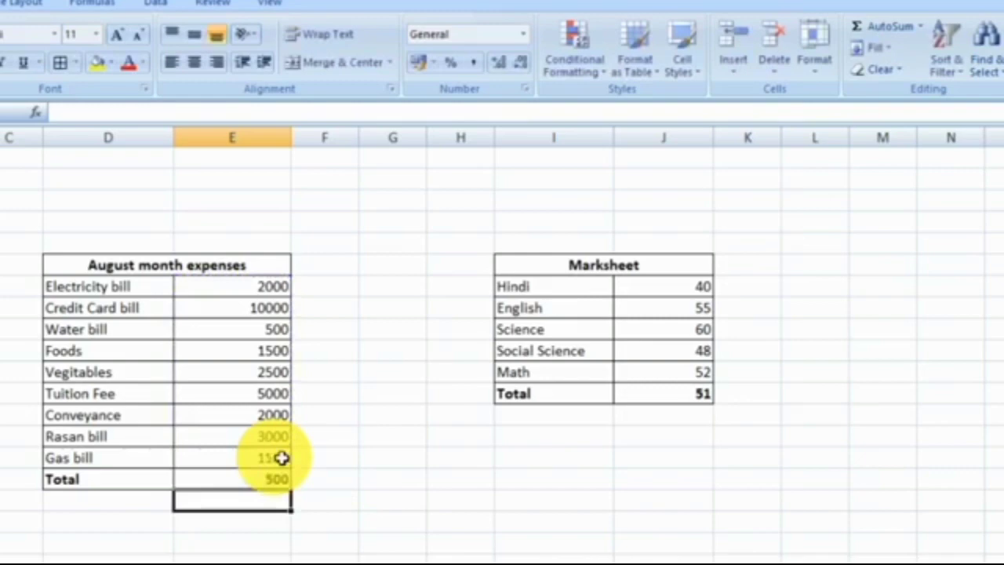
Check the MIN formula against the Water bill amount and the whole expenses table, and view the AutoSum functions again.
left_click(281, 479)
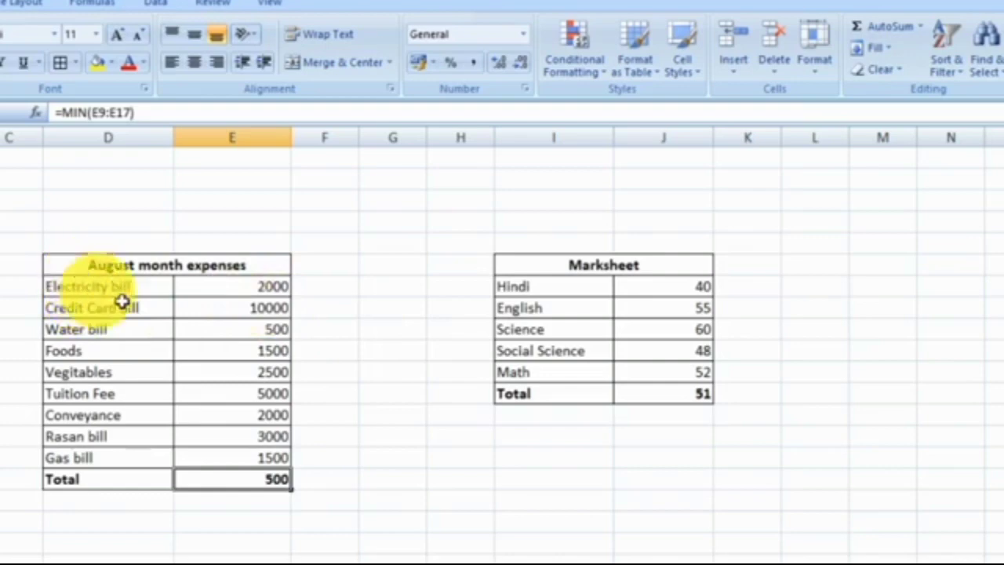
left_click(109, 331)
left_click(240, 329)
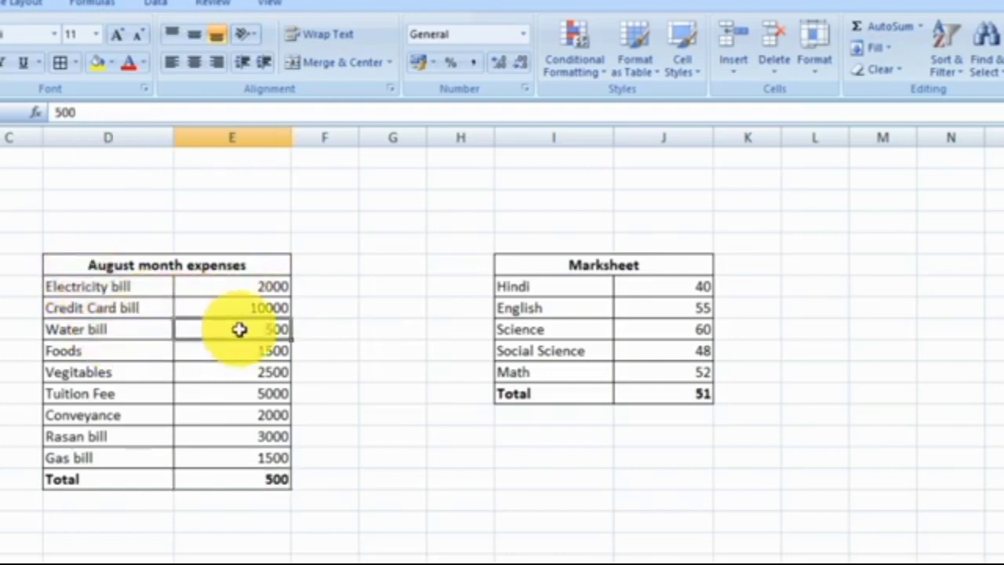
left_click(114, 272)
left_click_drag(113, 271, 224, 470)
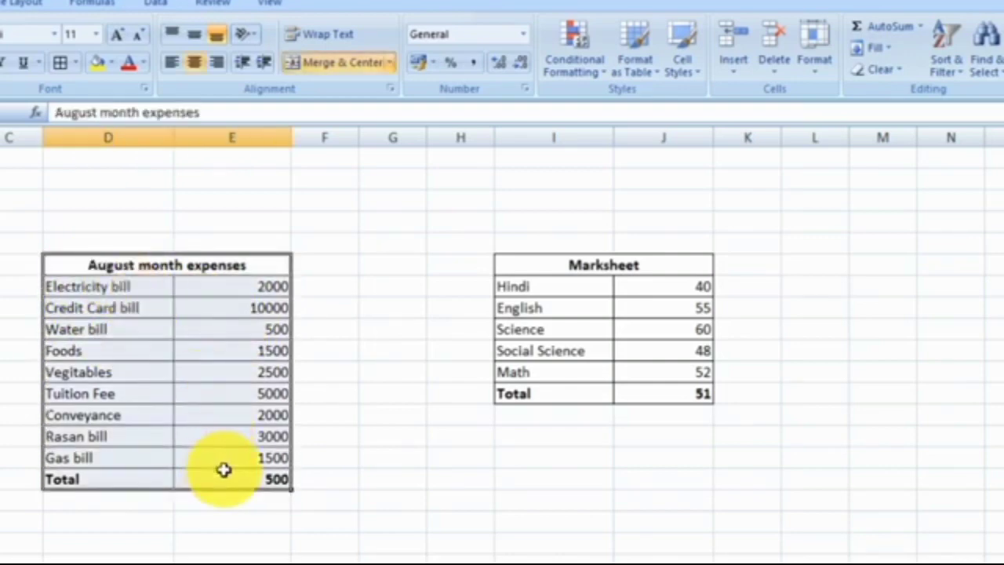
left_click(333, 365)
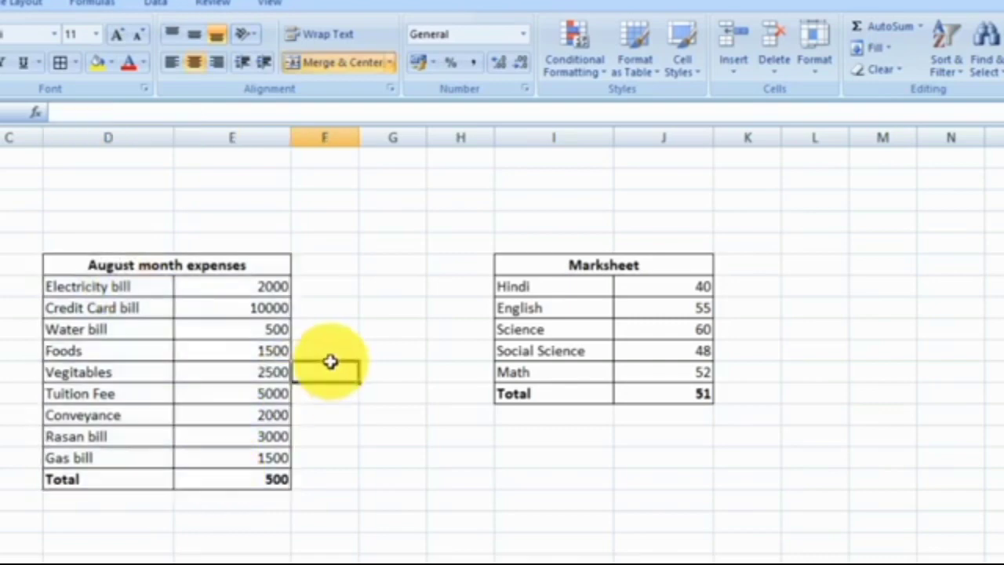
left_click(249, 330)
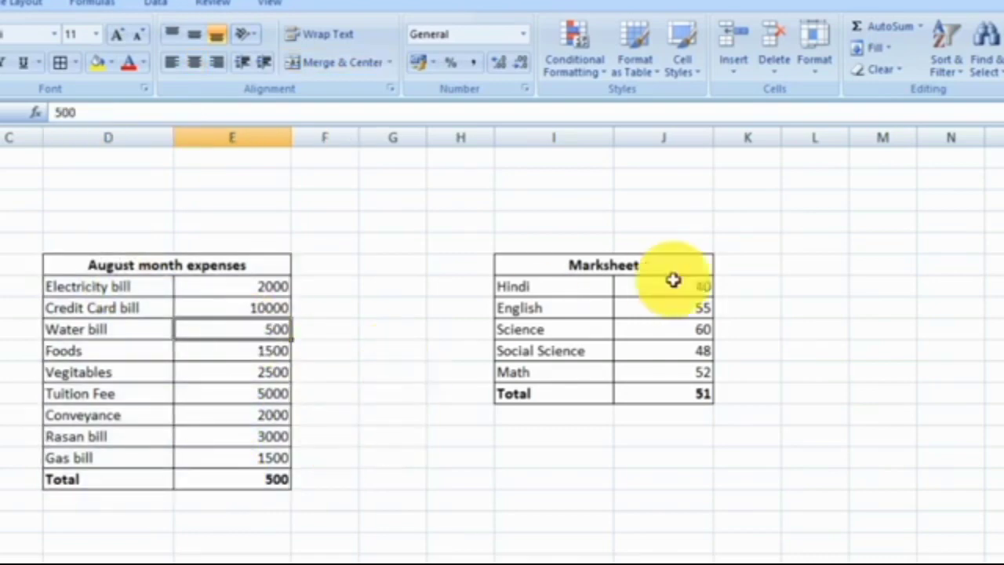
left_click(923, 30)
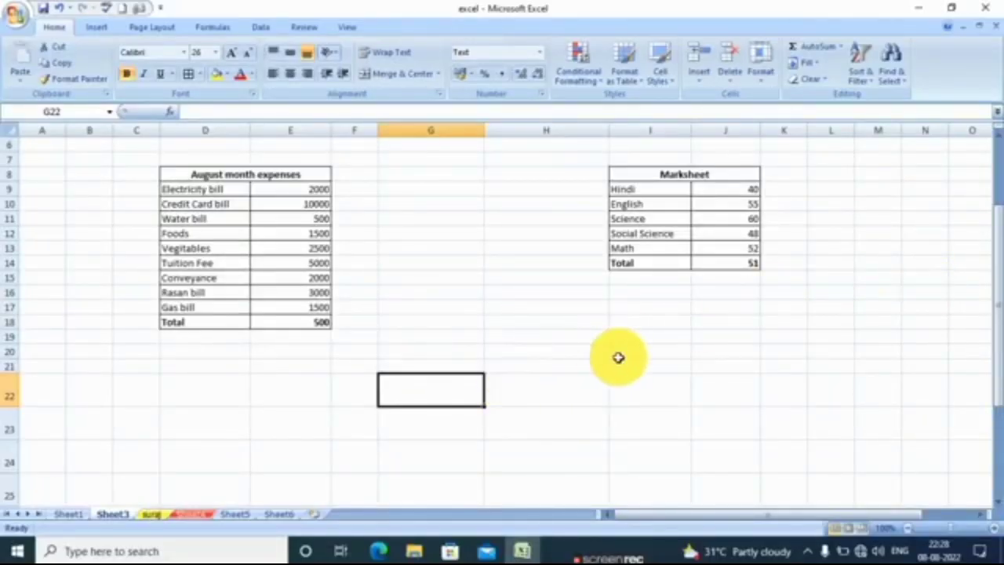
Write the SUM function syntax =sum() in cell G22 below the tables.
left_click_drag(1000, 282, 1000, 291)
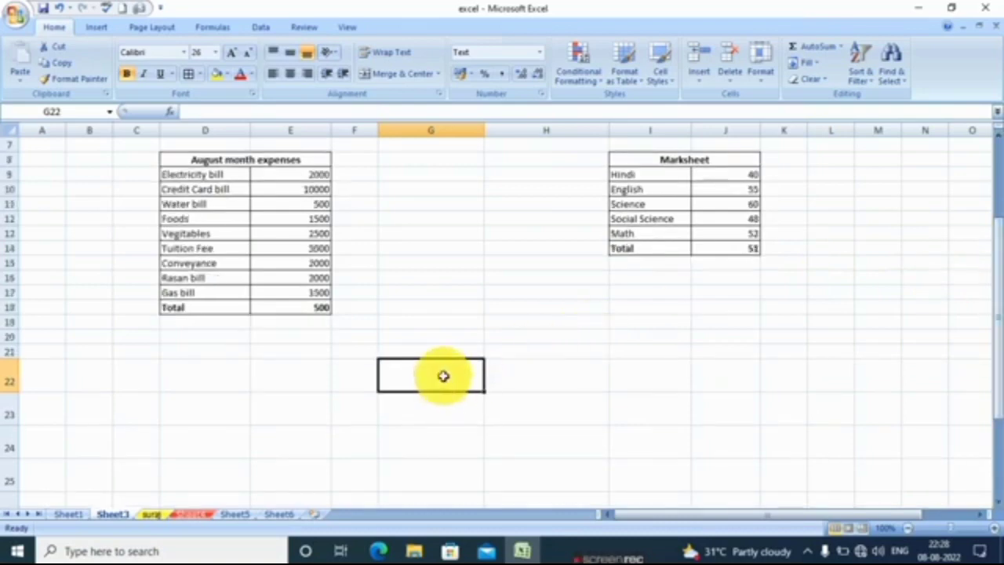
type("=")
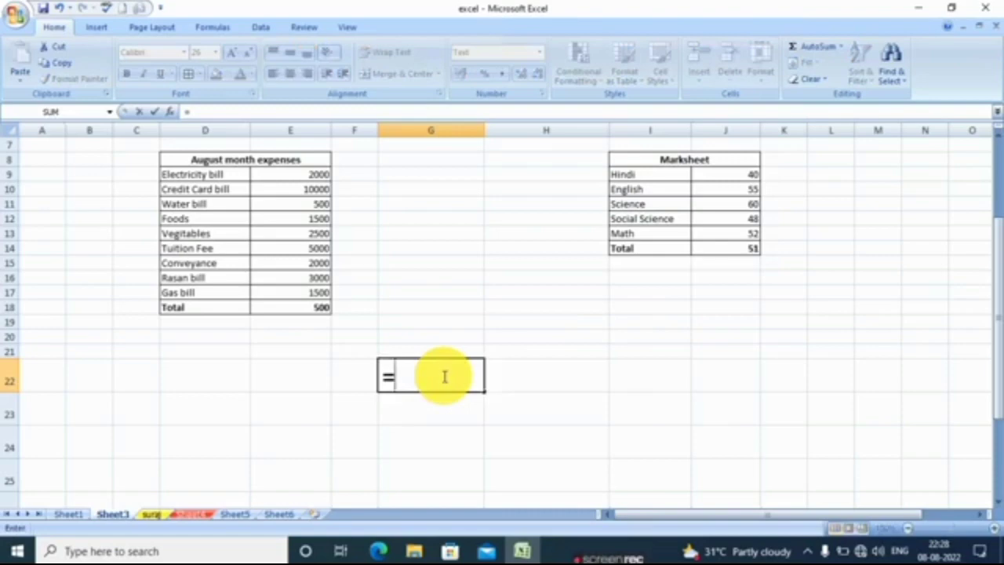
type("sum")
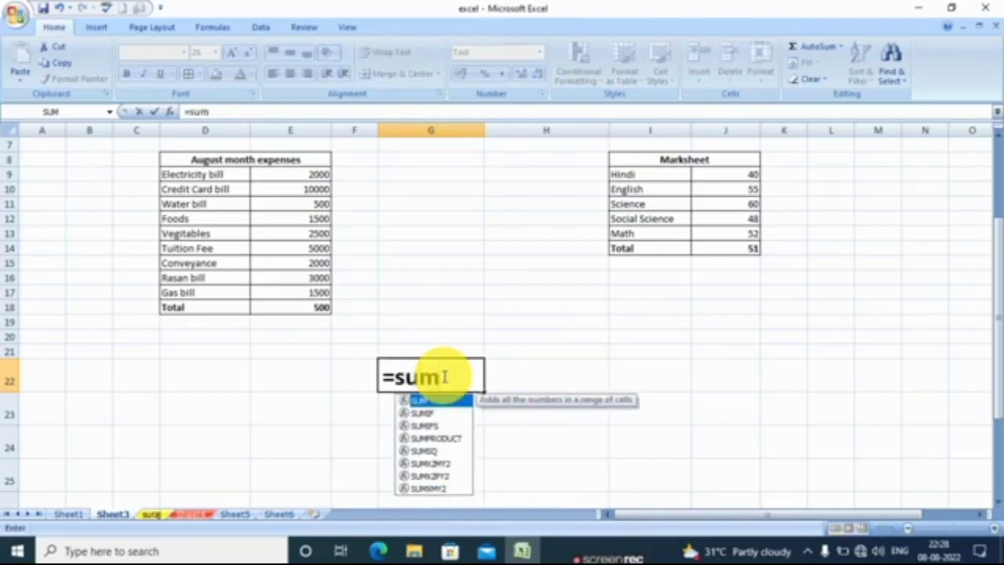
type("(")
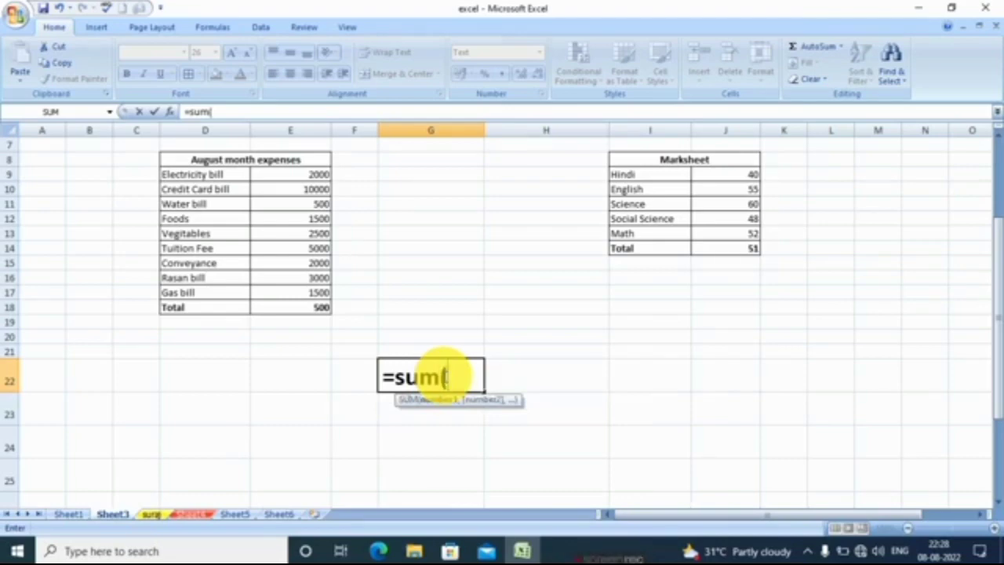
type(")")
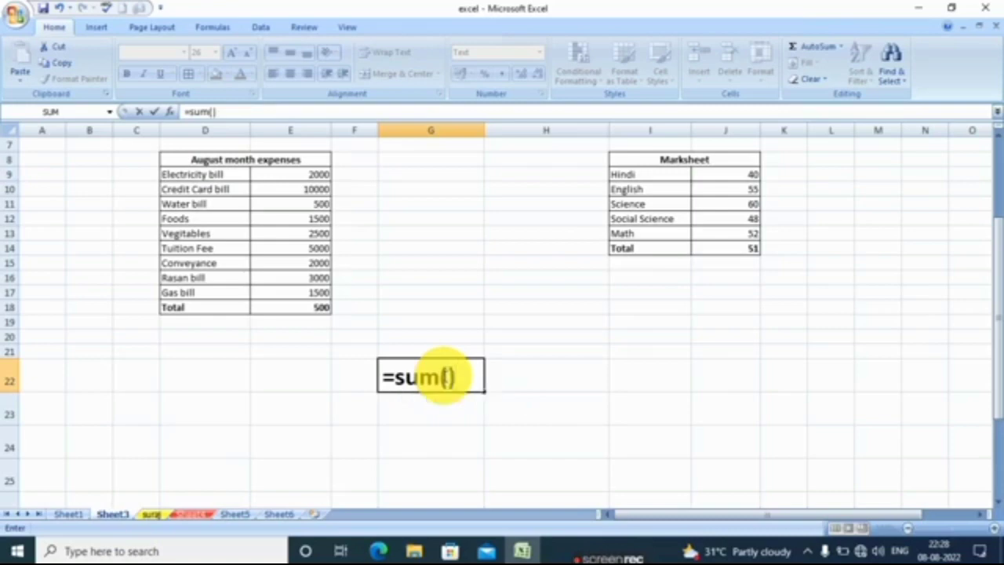
key("Return")
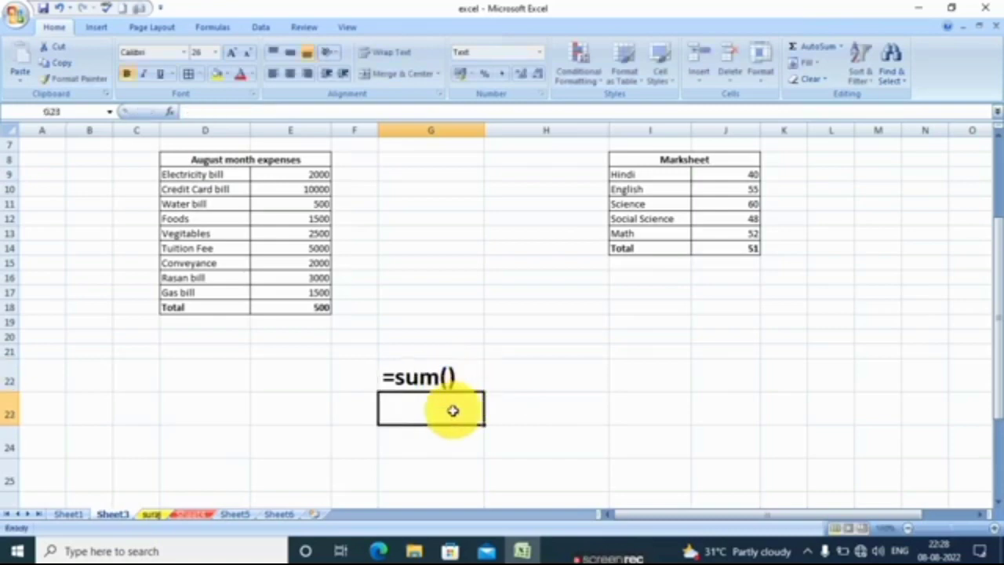
Write the AVERAGE function syntax =average() in cell G23, directly below the SUM syntax.
type("=")
left_click(842, 48)
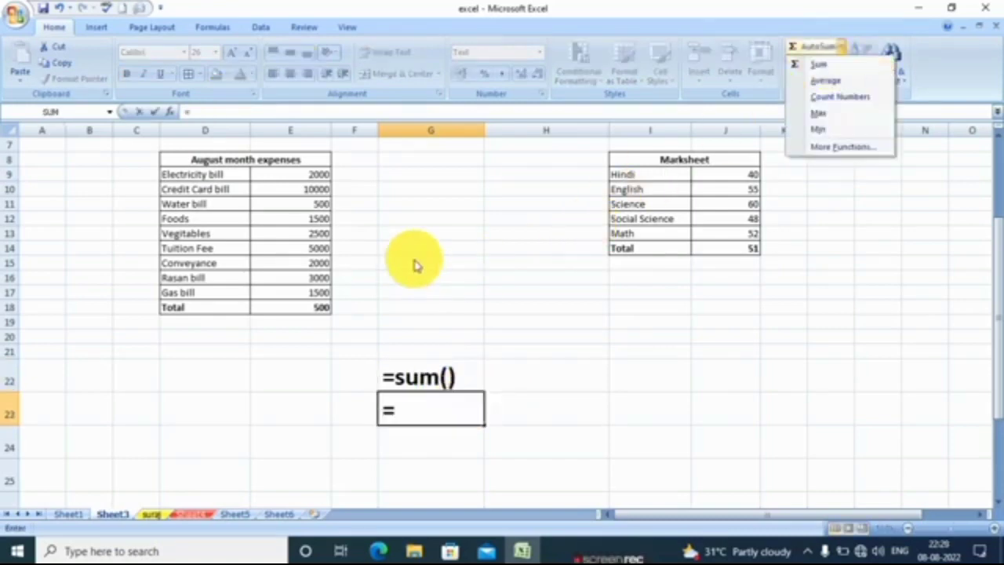
left_click(450, 408)
type("av")
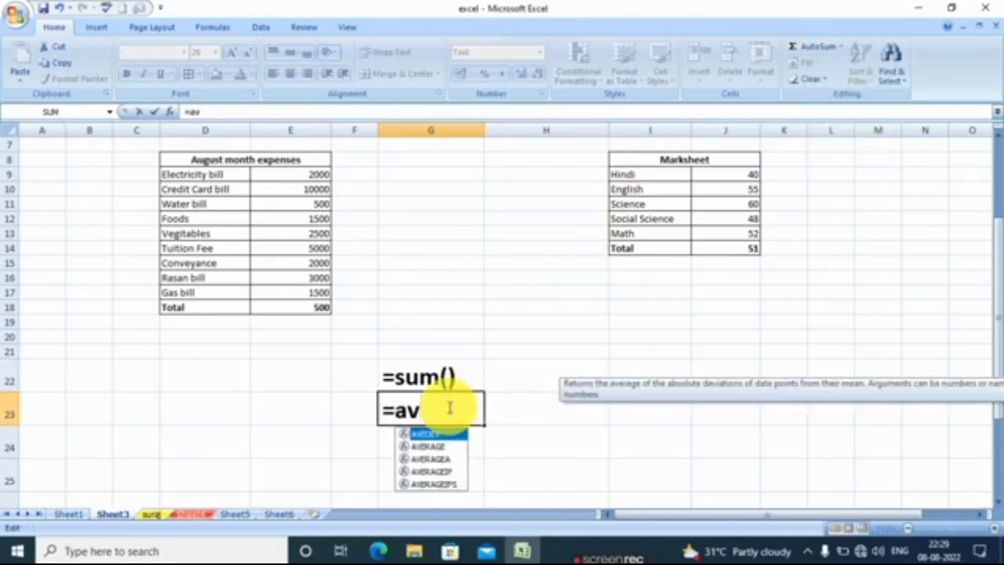
left_click(440, 447)
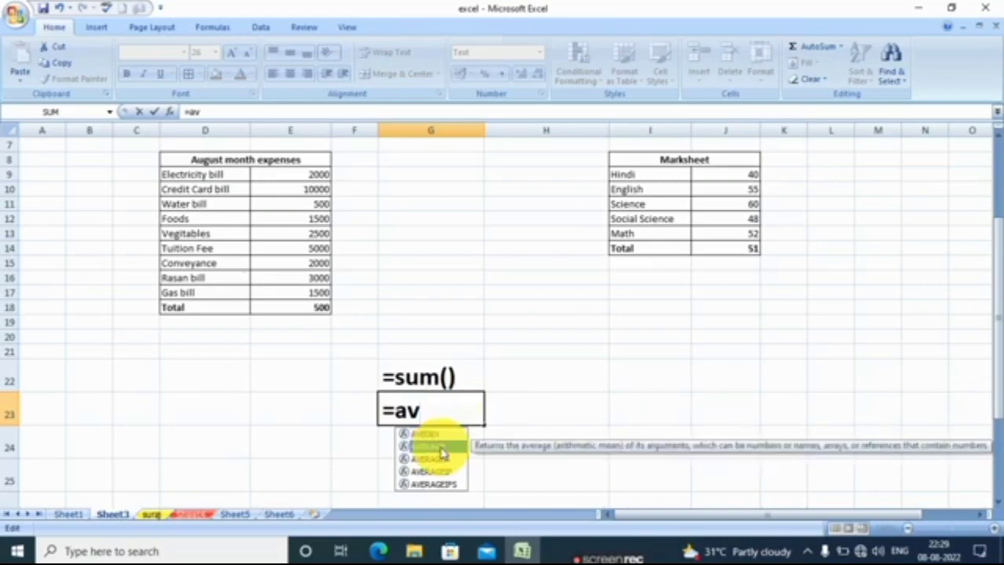
key("Return")
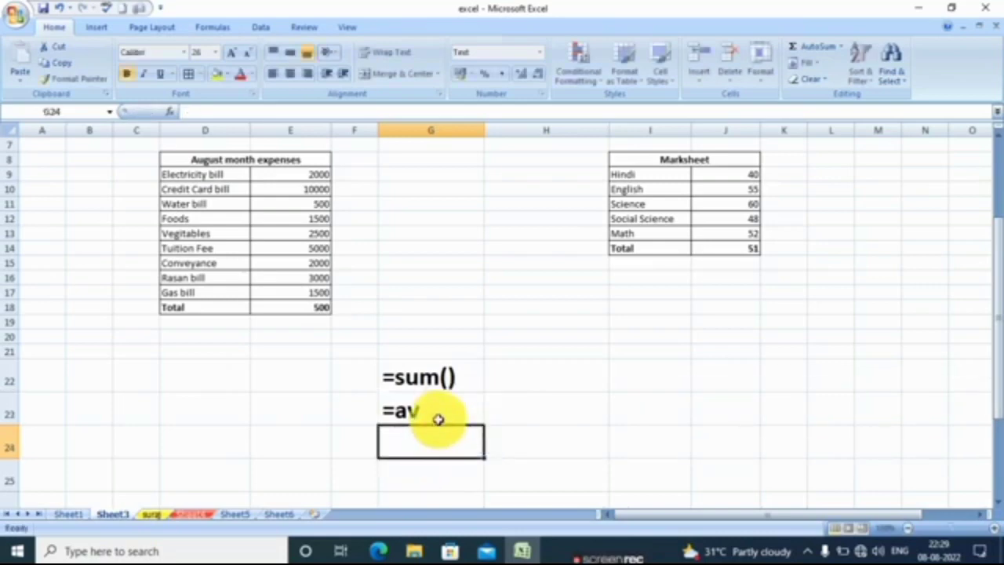
double_click(439, 416)
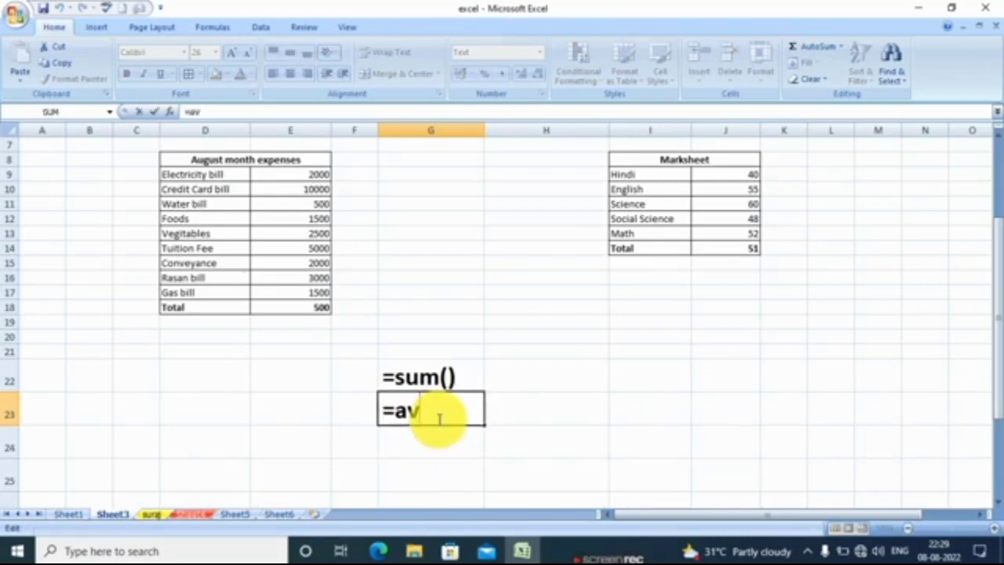
type("erage")
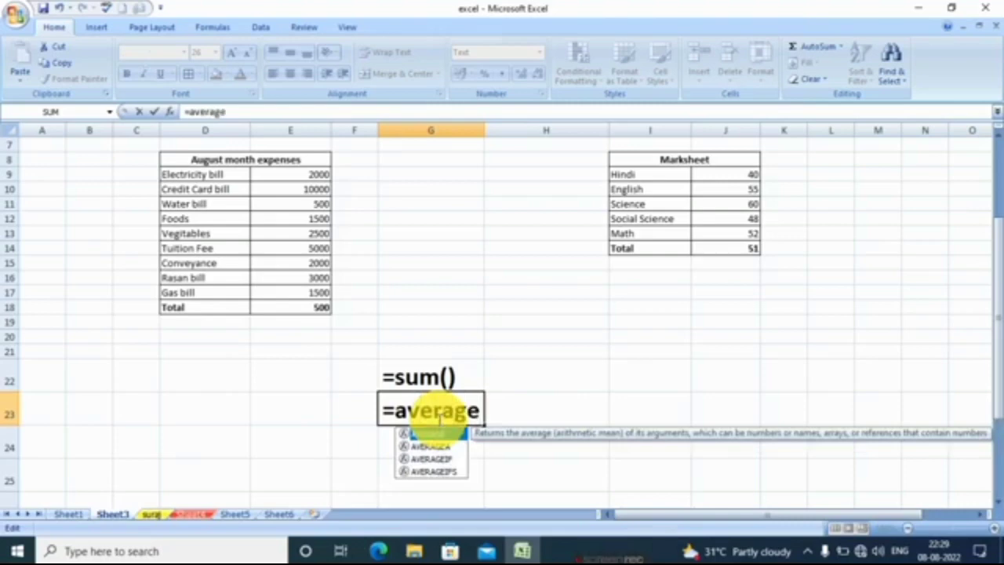
type("(")
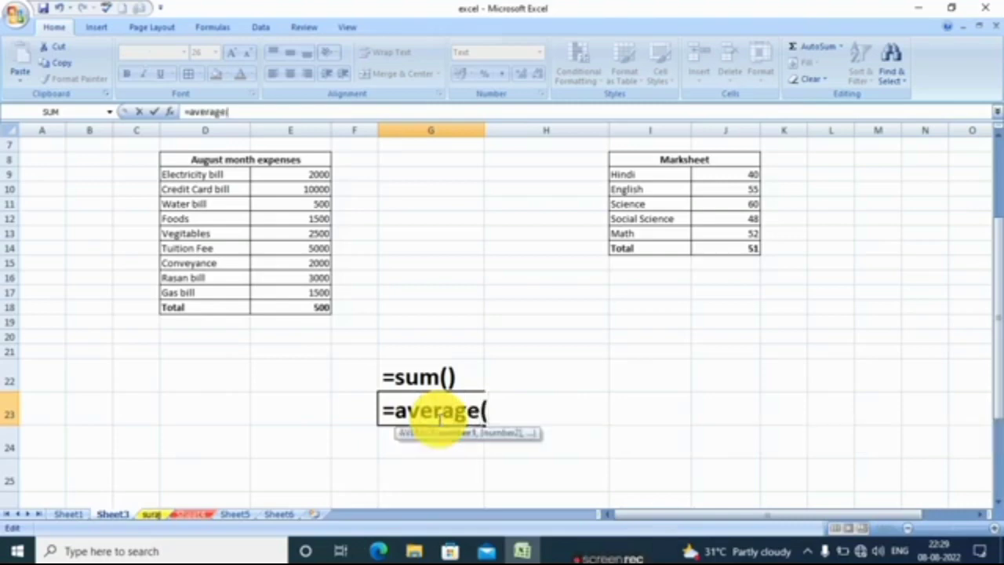
key("Return")
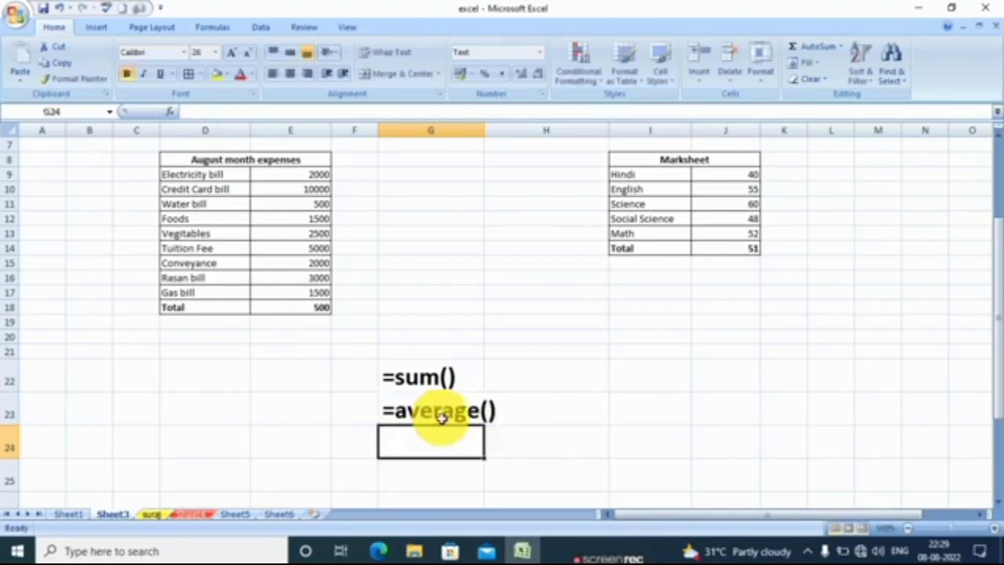
Write the MAX function syntax =max() in cell H22, beside the SUM syntax.
left_click(566, 368)
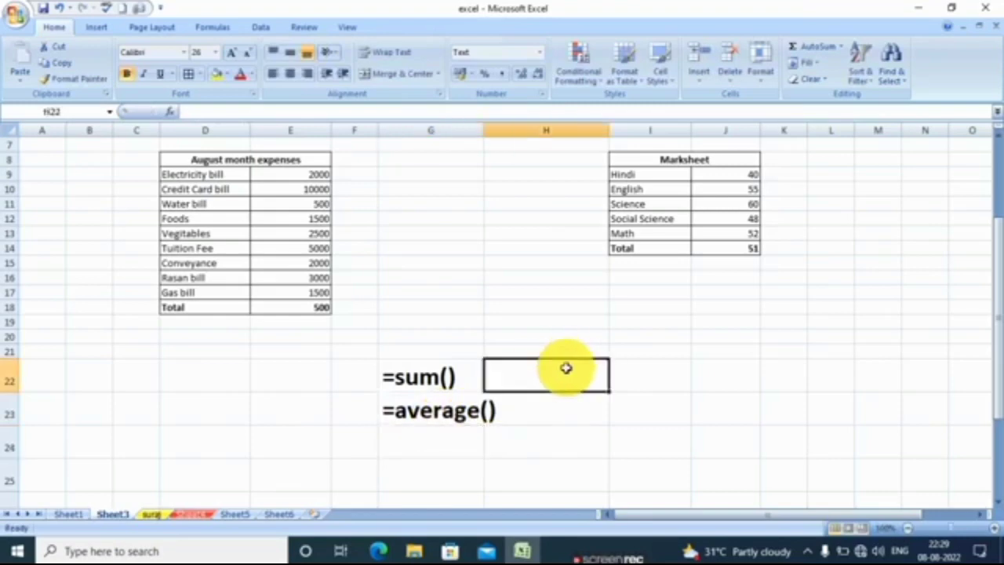
type("=")
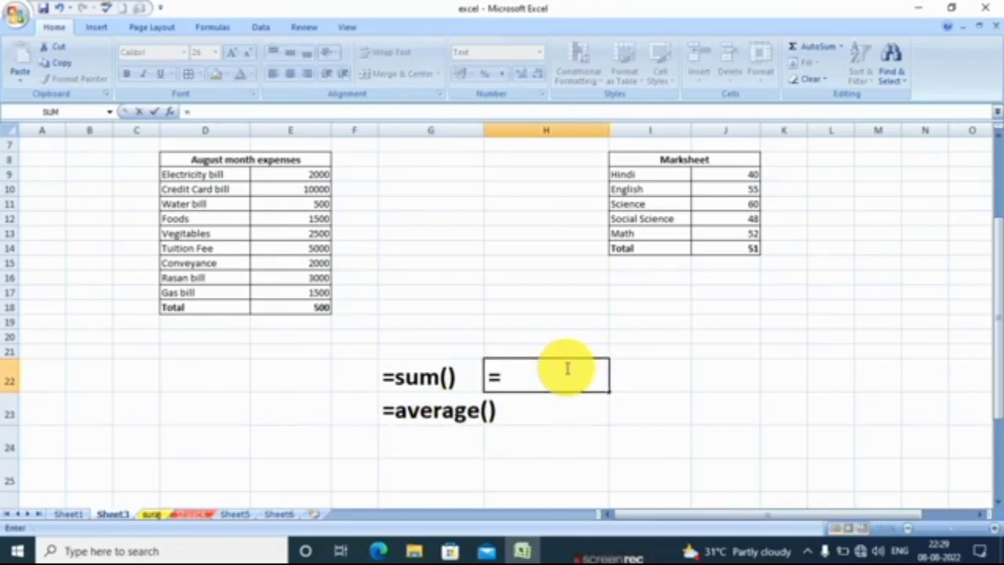
type("max")
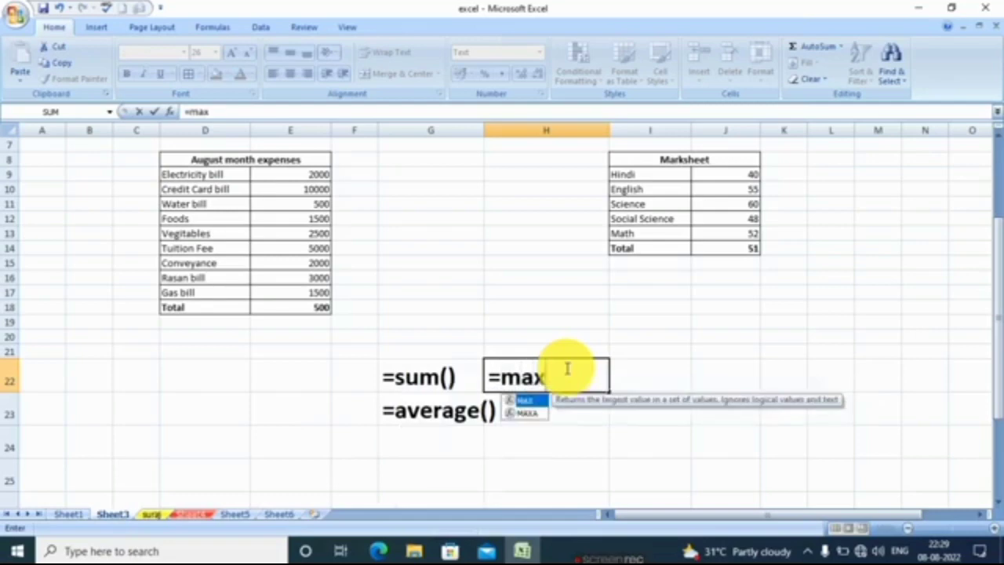
type("(")
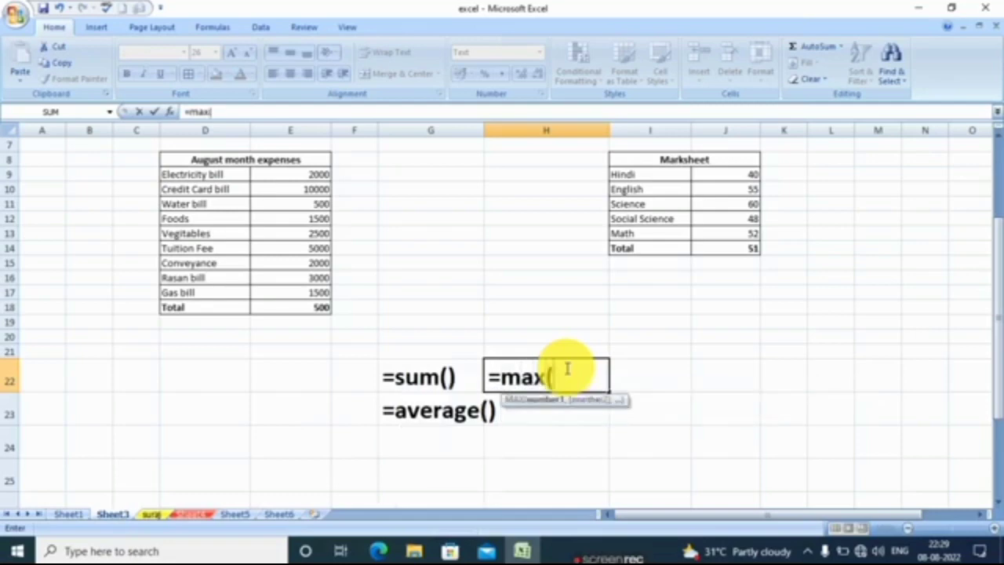
type(")")
key("Return")
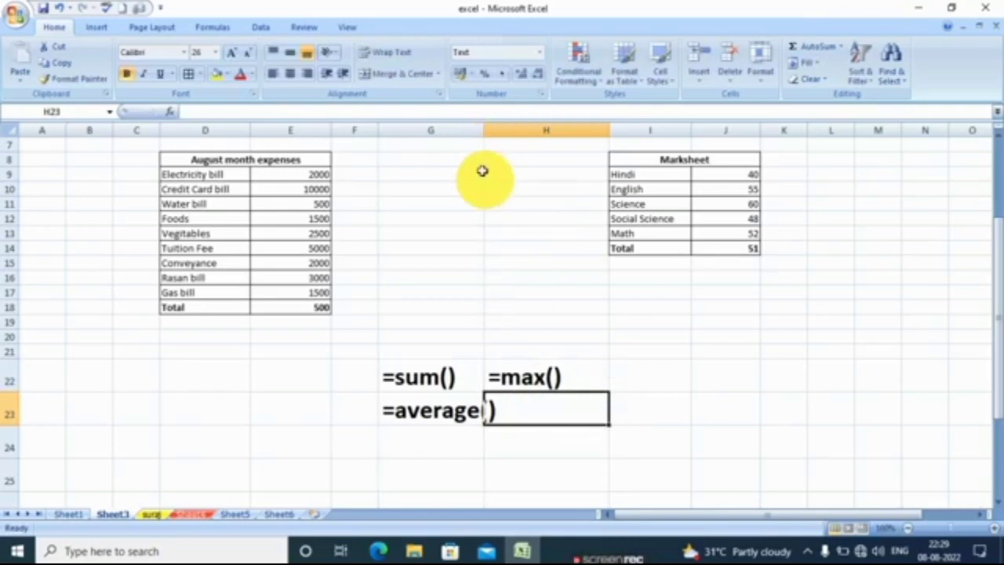
Widen column G to fit the AVERAGE syntax and write the MIN function syntax =min() in cell H23.
left_click_drag(485, 130, 515, 131)
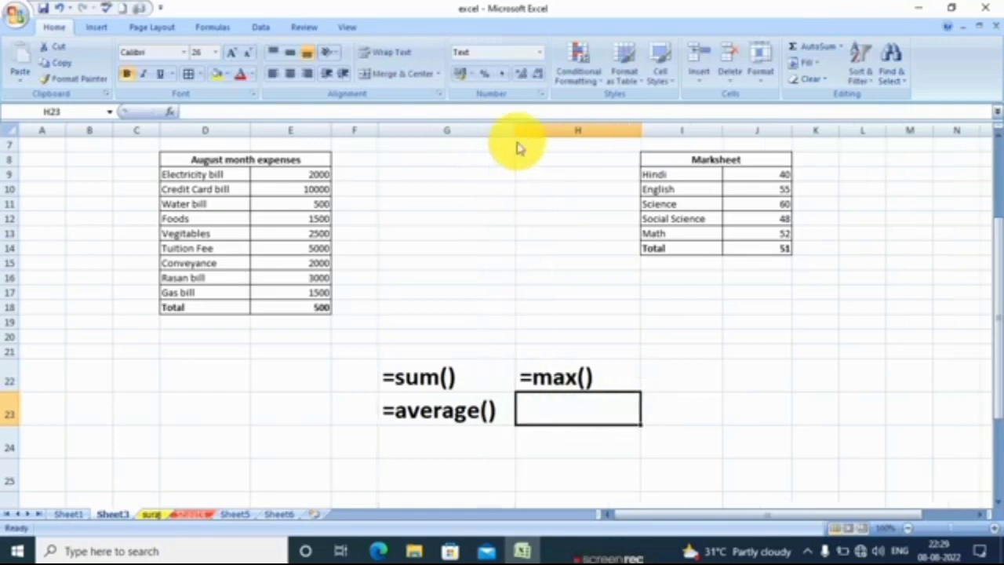
type("=")
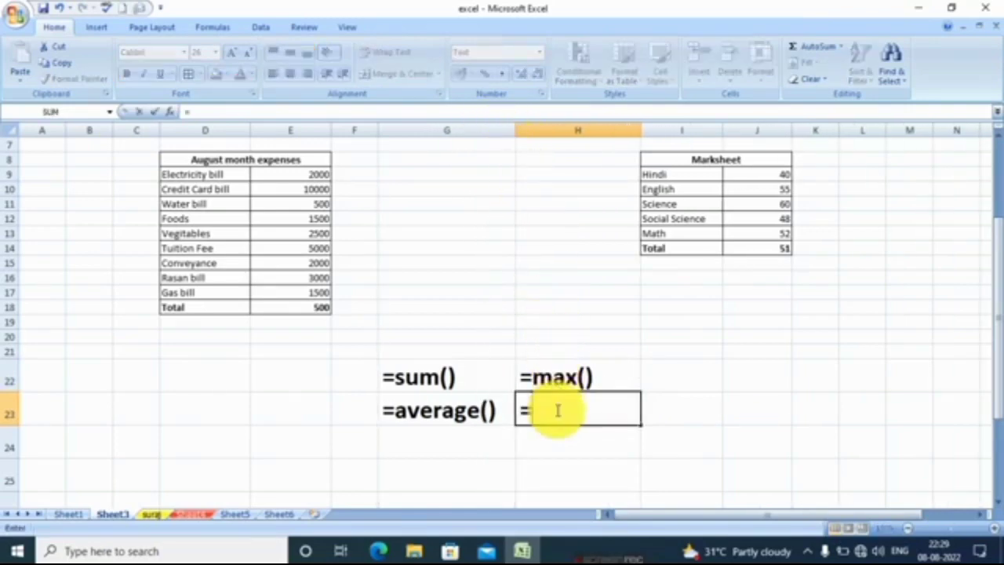
type("mi")
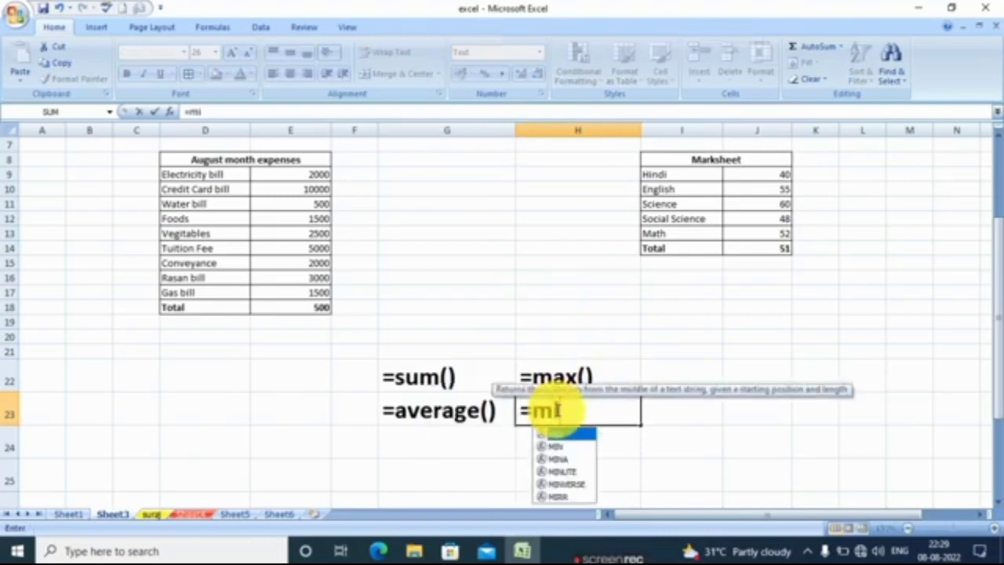
type("n")
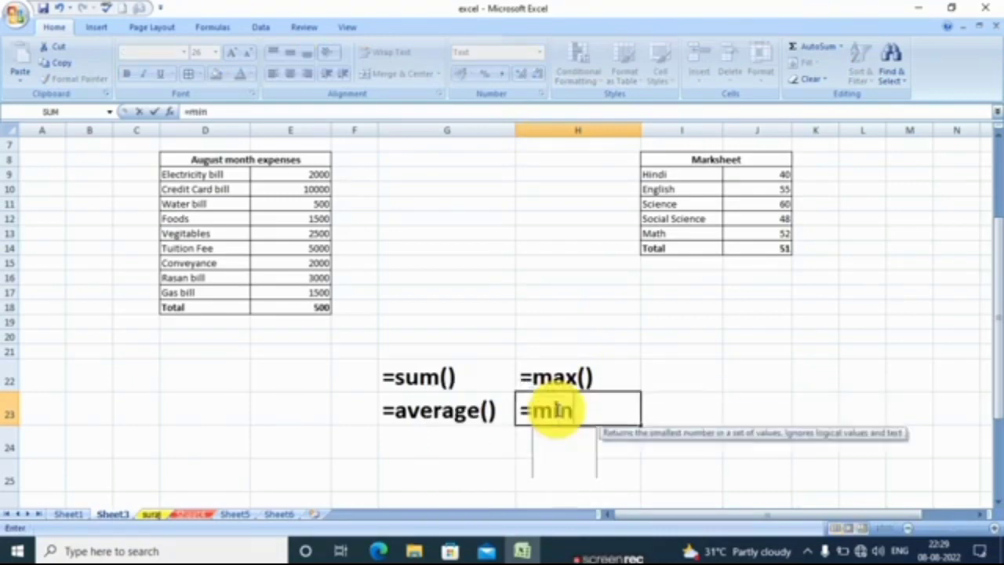
type("(")
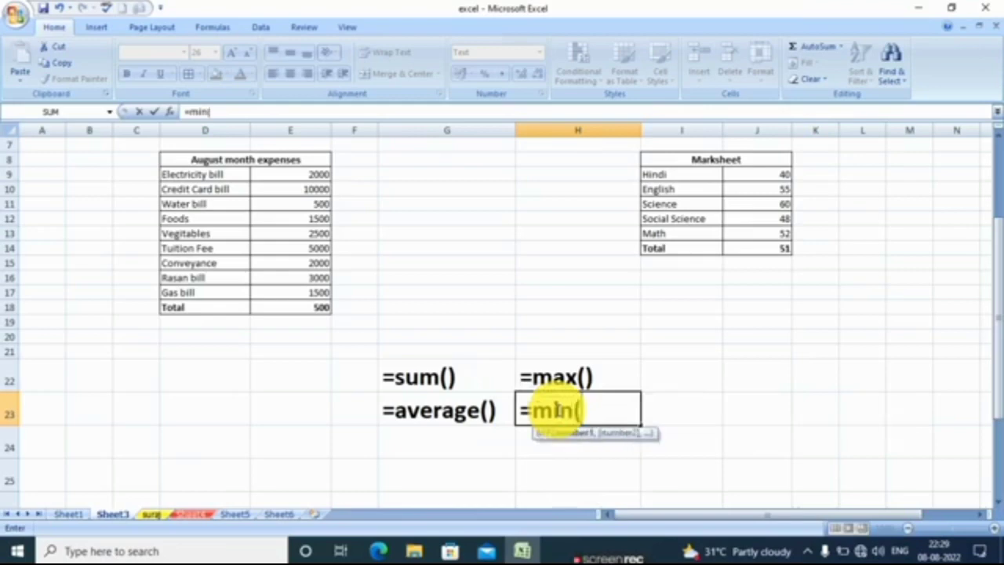
type(")")
key("Return")
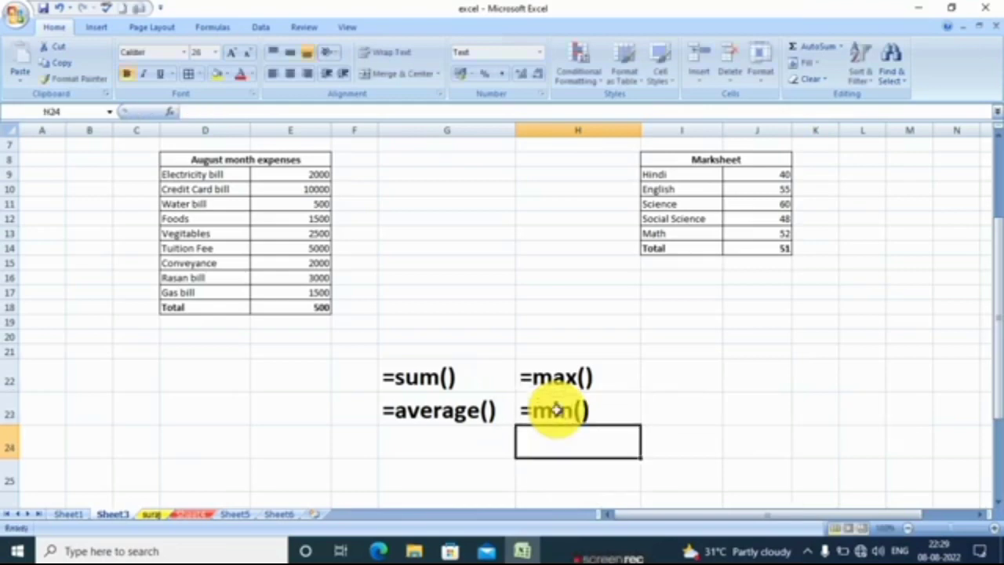
Write the COUNT function syntax =count() in cell G24, below the AVERAGE syntax.
left_click(436, 440)
type("=")
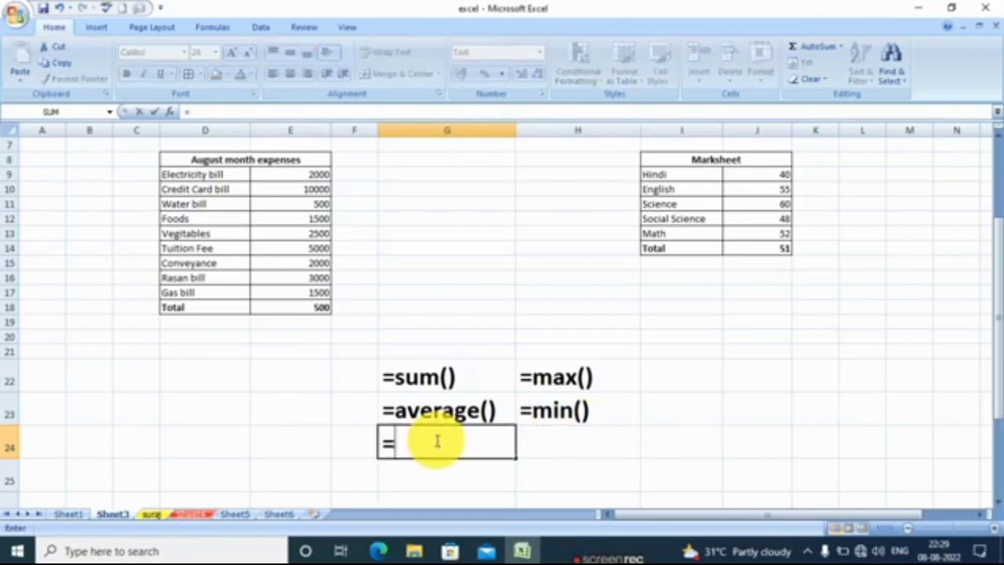
type("count")
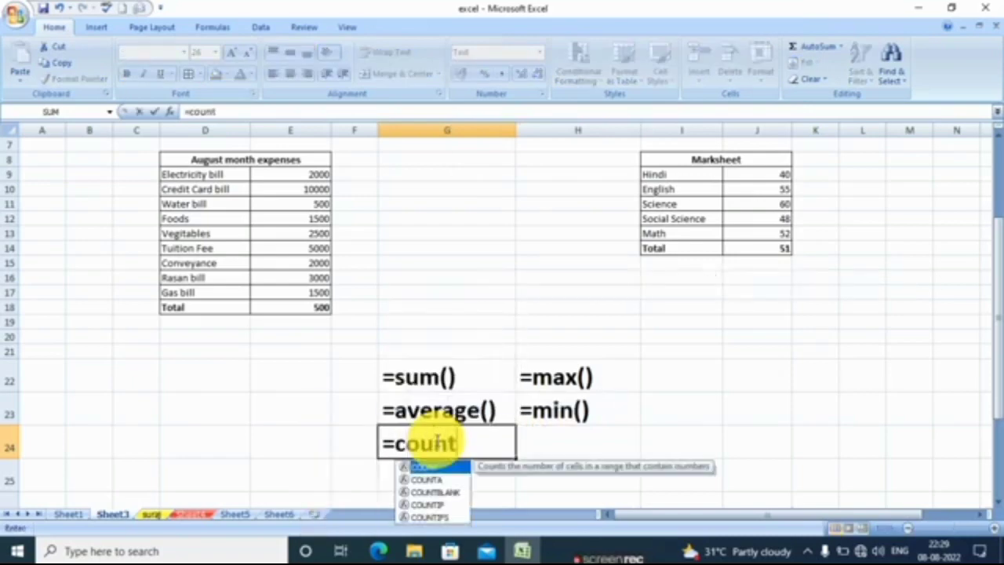
type("(")
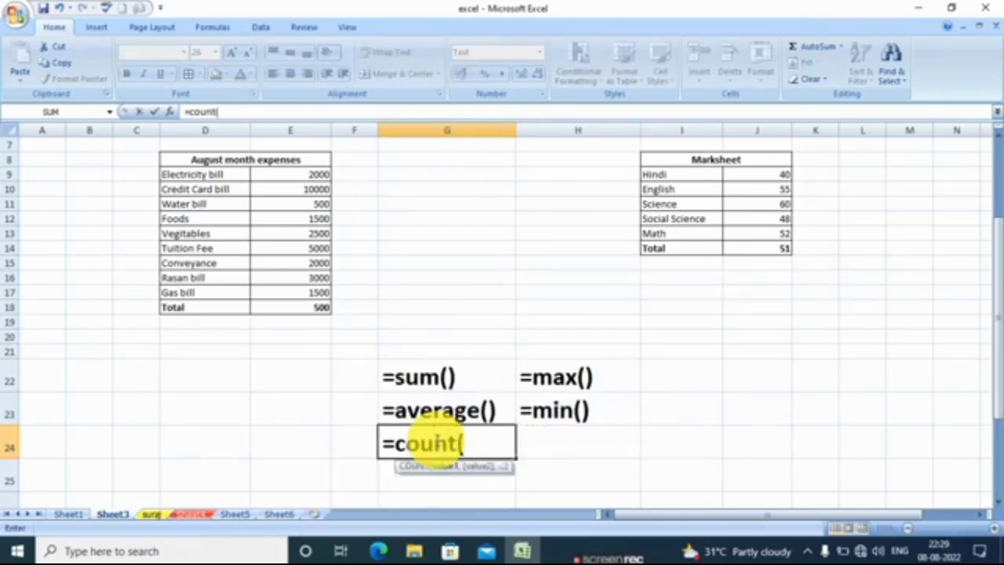
type(")")
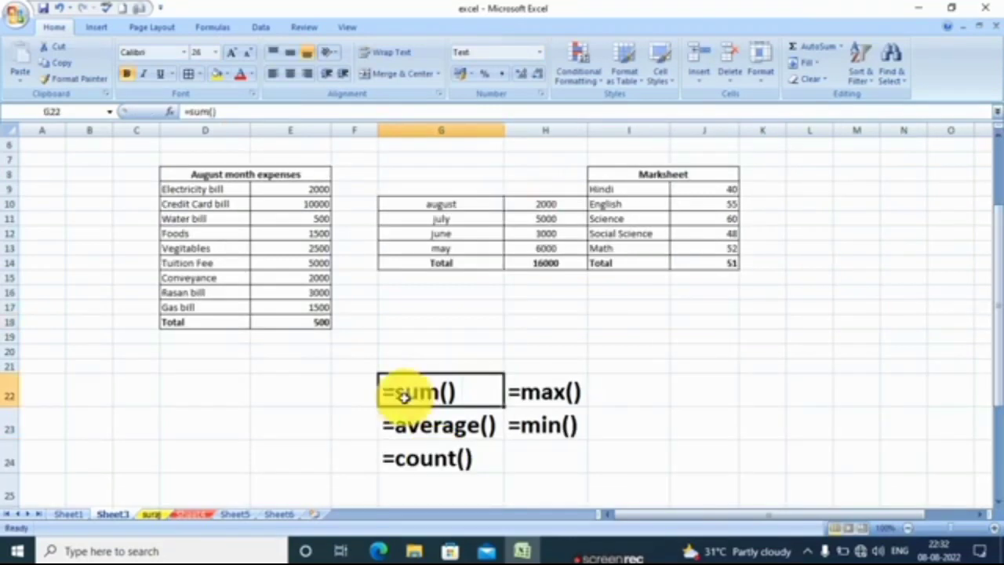
key("Right")
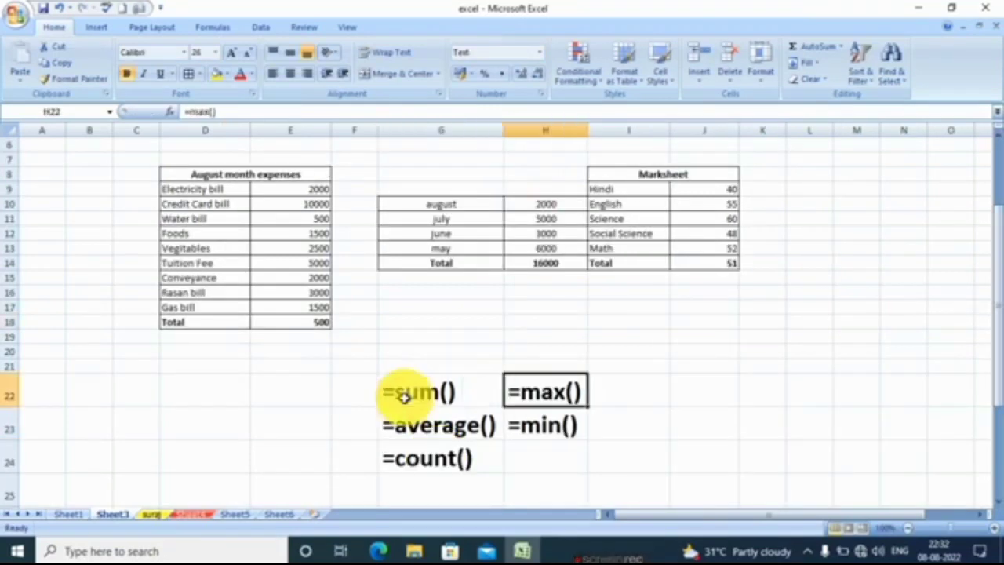
key("Left")
key("Right")
key("Left")
key("Right")
key("Left")
key("Right")
key("Left")
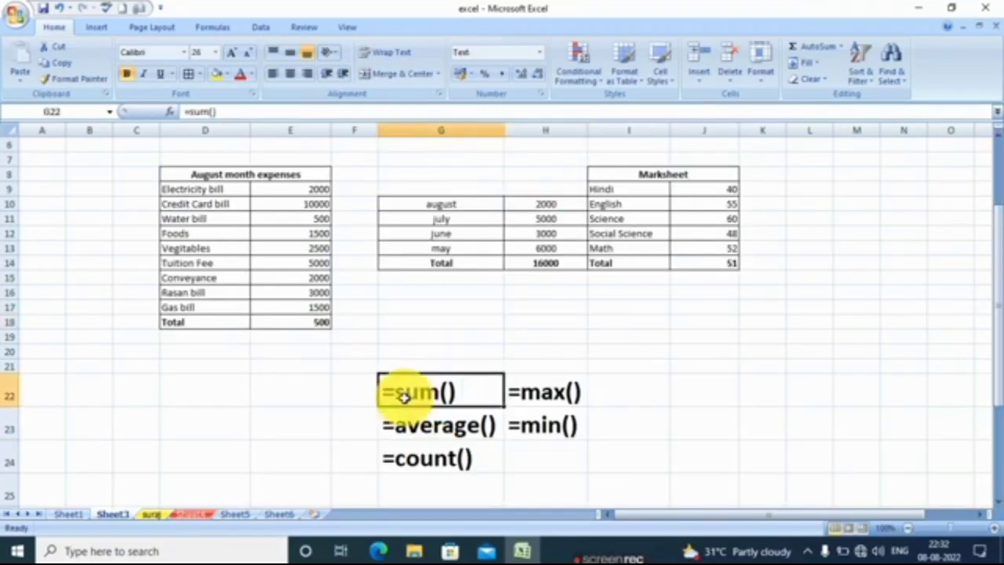
key("Right")
key("Left")
key("Right")
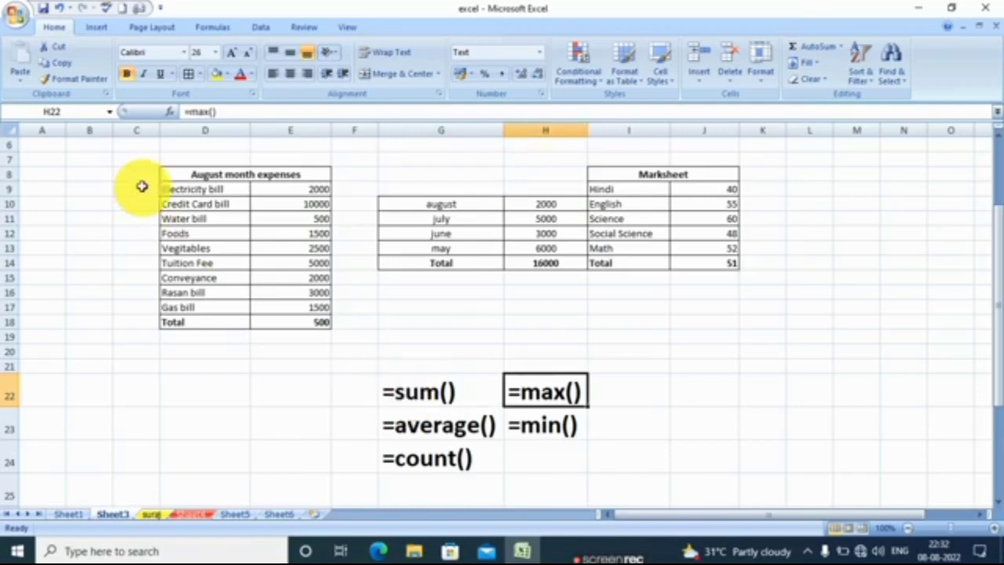
Review the August expenses, monthly totals and Marksheet tables, along with the function syntax listed below them.
left_click(226, 189)
left_click(486, 221)
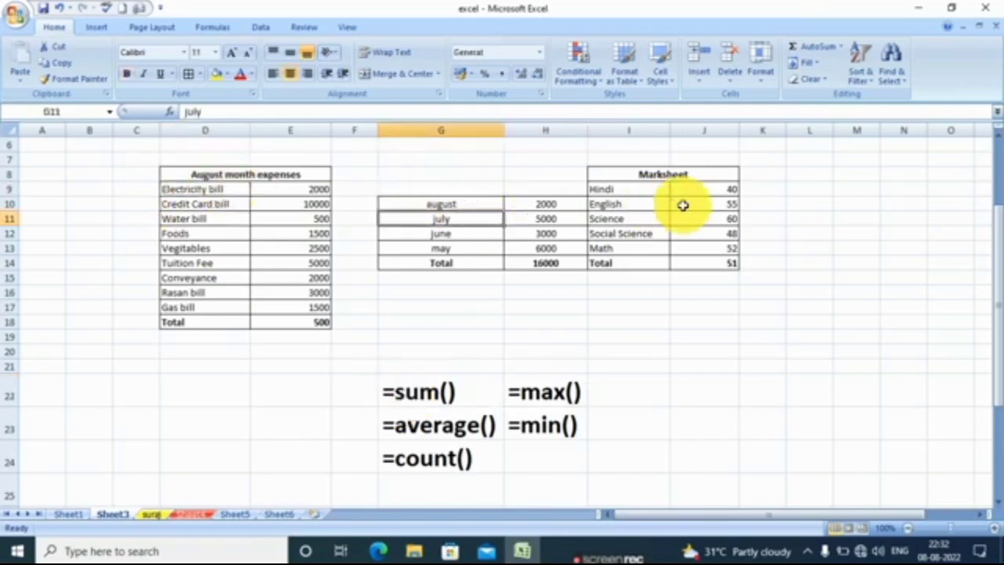
left_click(683, 206)
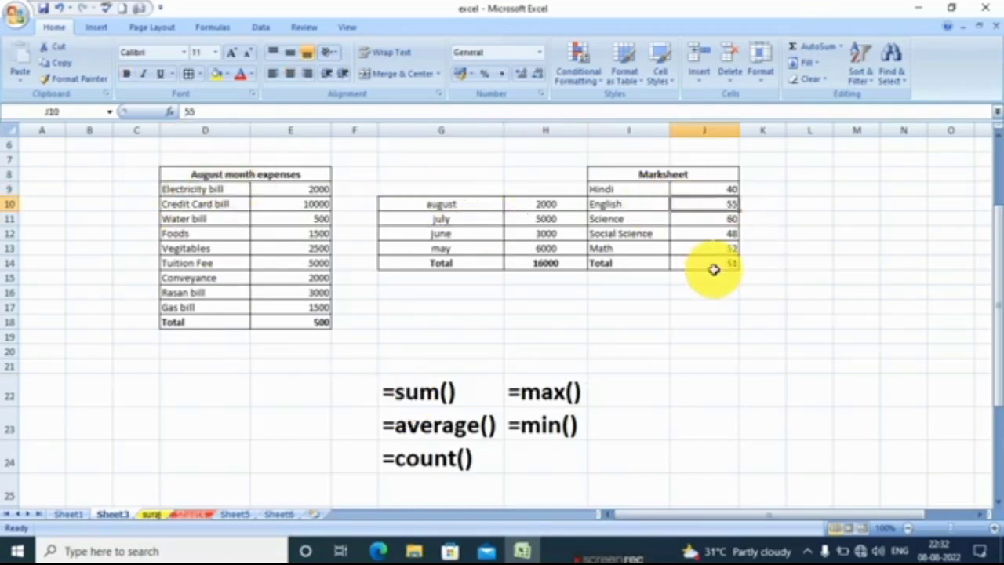
left_click(477, 323)
left_click(187, 248)
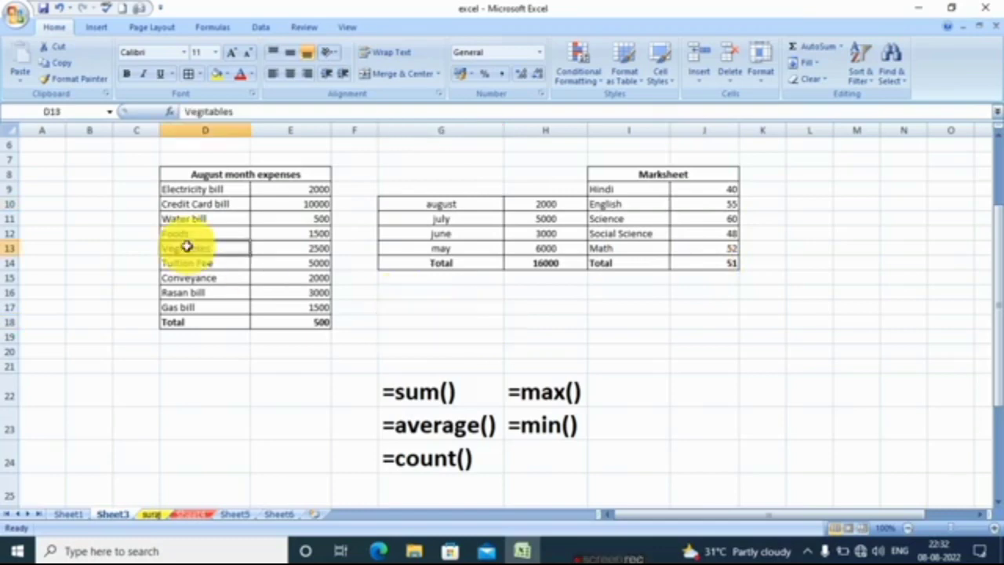
left_click(367, 323)
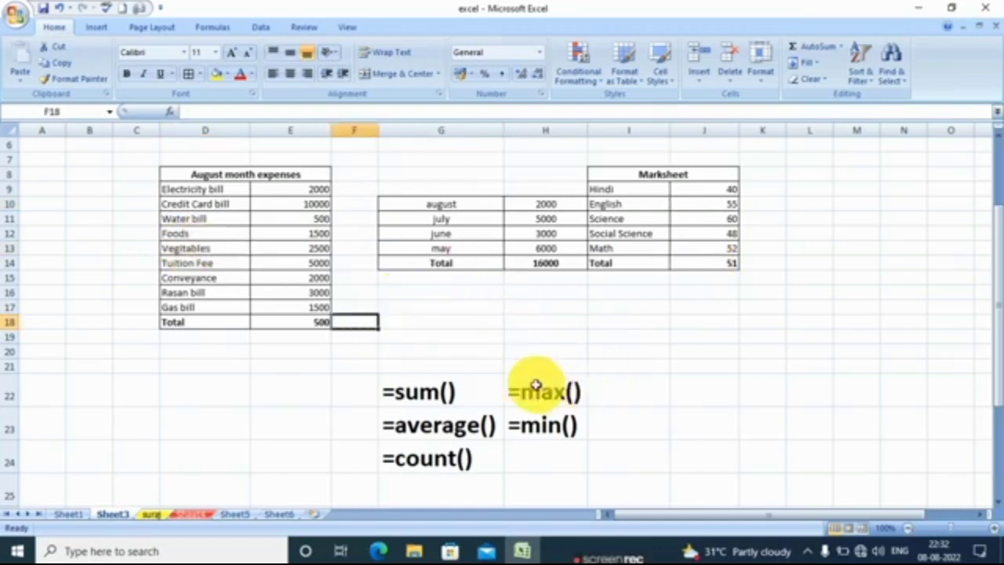
left_click(400, 400)
left_click(438, 458)
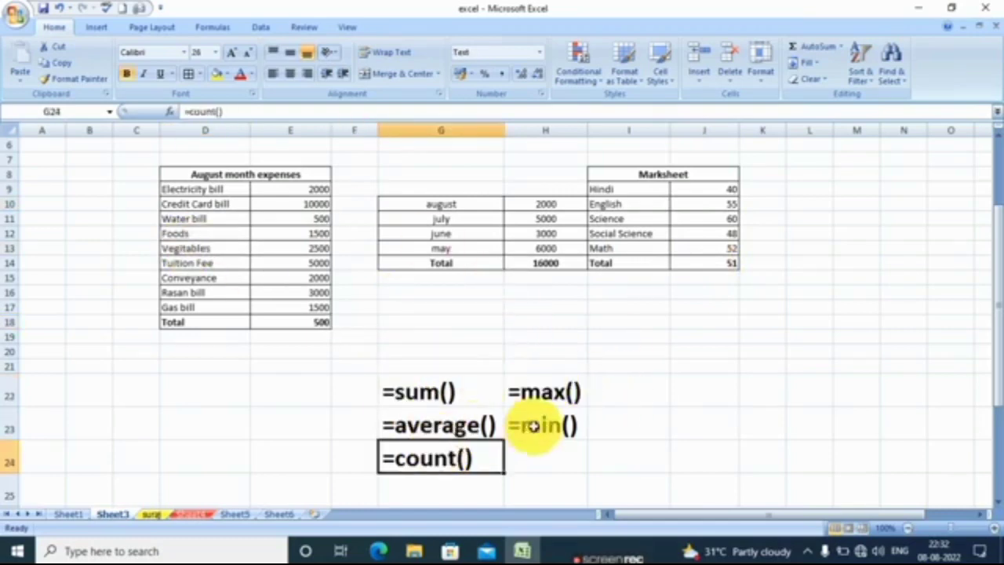
left_click(533, 426)
left_click(448, 353)
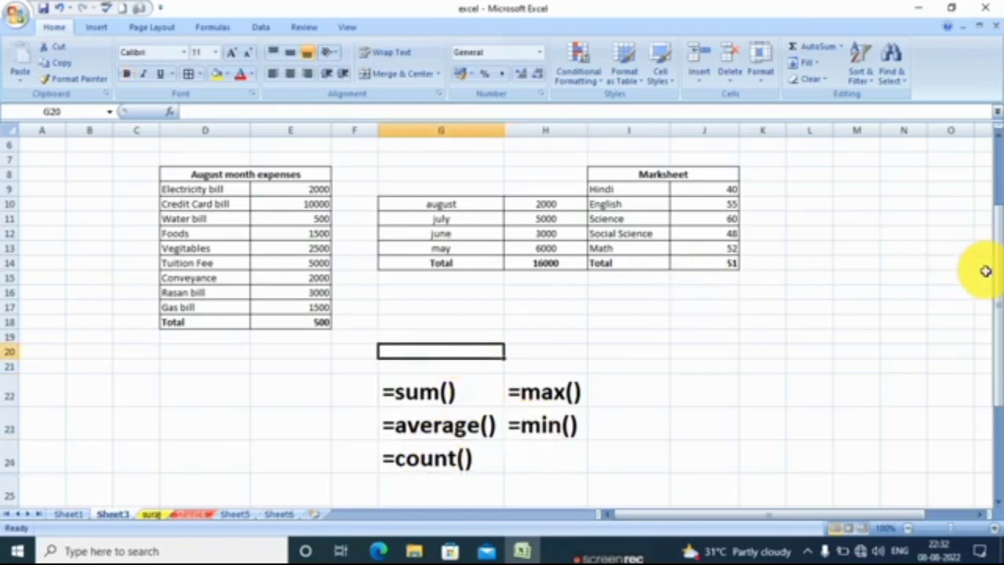
mouse_move(999, 307)
left_mouse_down()
mouse_move(1000, 271)
mouse_move(999, 298)
left_mouse_up()
left_click(463, 306)
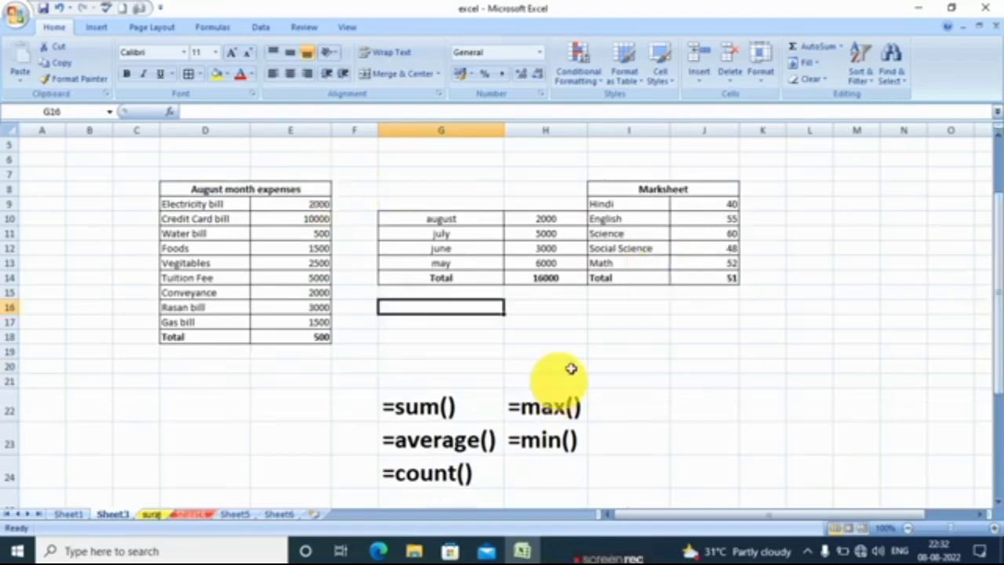
left_click(616, 384)
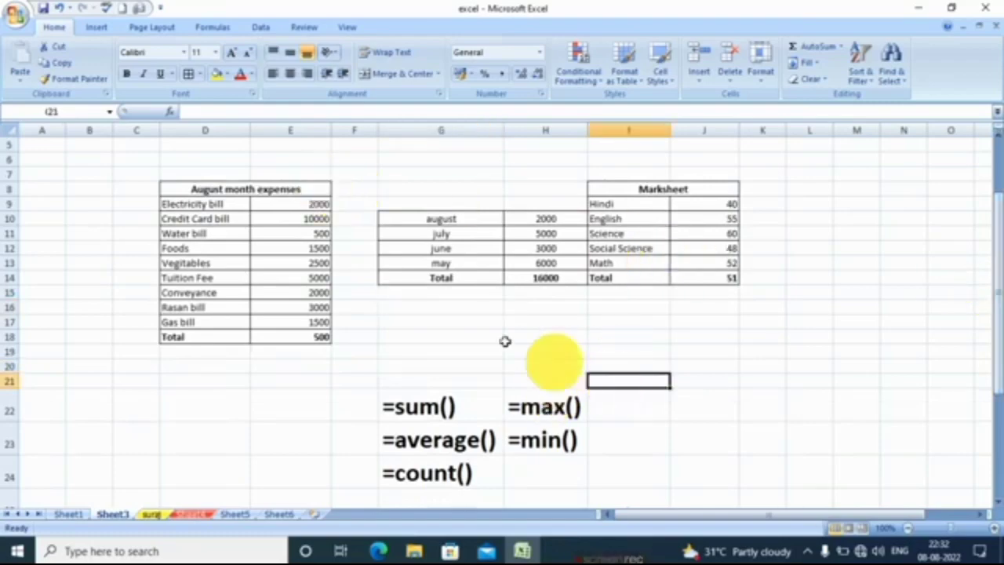
left_click(478, 335)
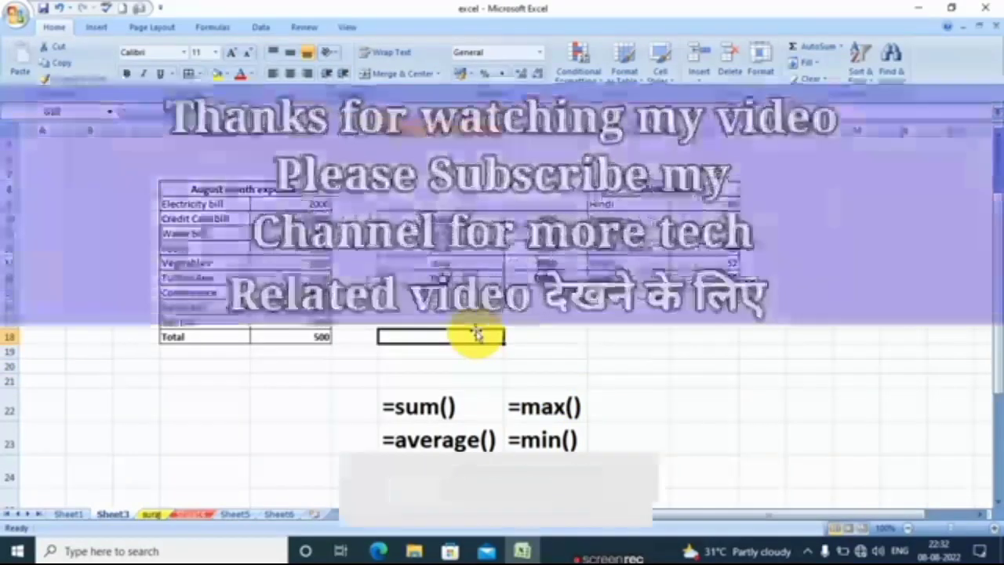